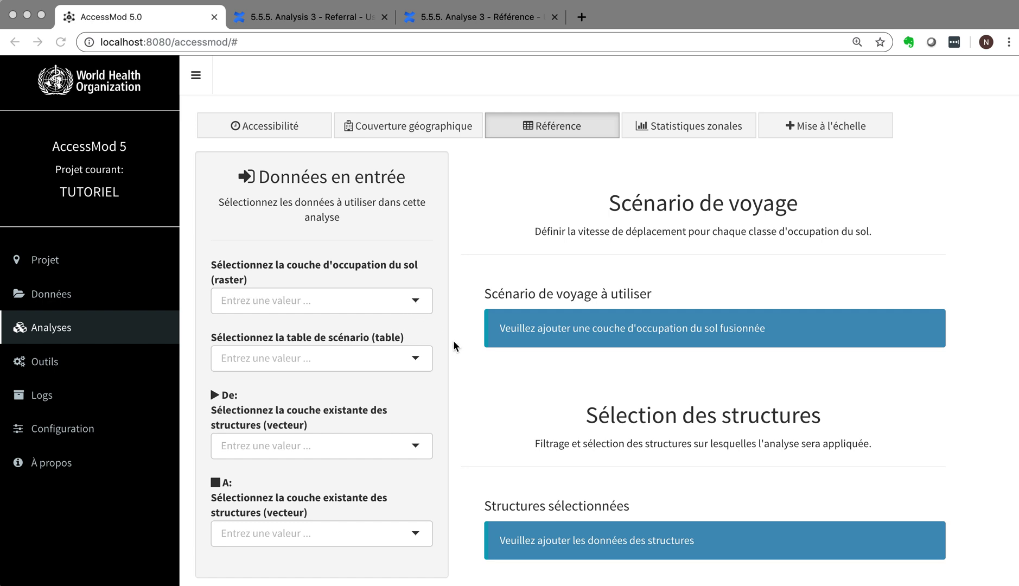
# Select "occupation du sol fusionnee" as the land cover raster and "analyse accessibilite full" as the scenario table
pyautogui.scroll(-1, 341, 298)
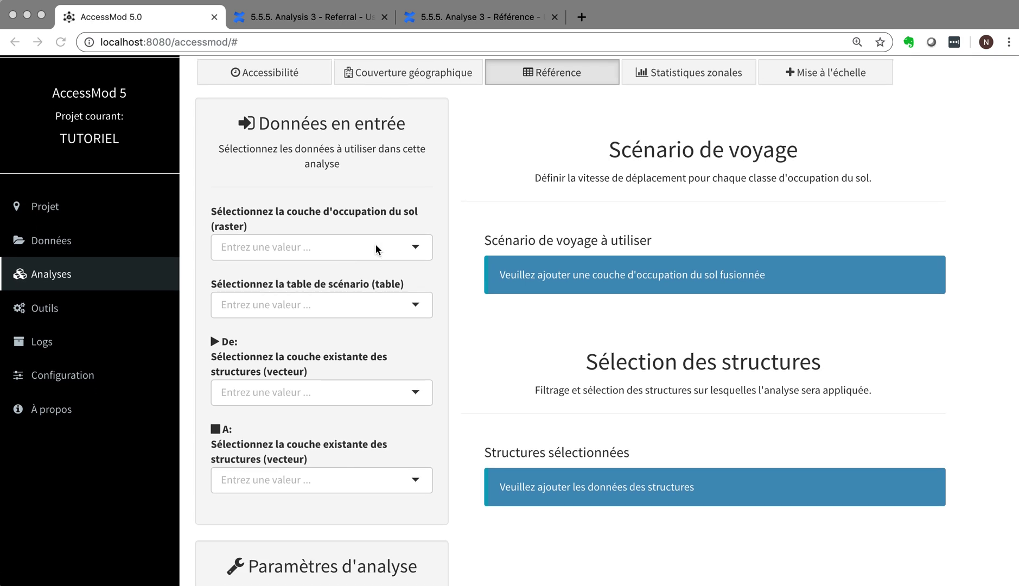
pyautogui.click(413, 250)
pyautogui.click(414, 249)
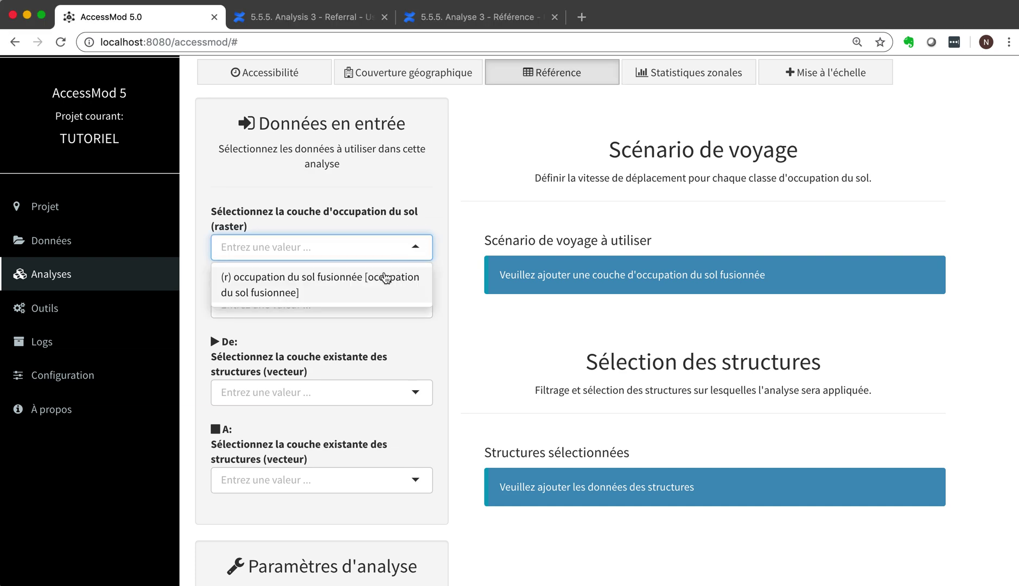
pyautogui.click(386, 278)
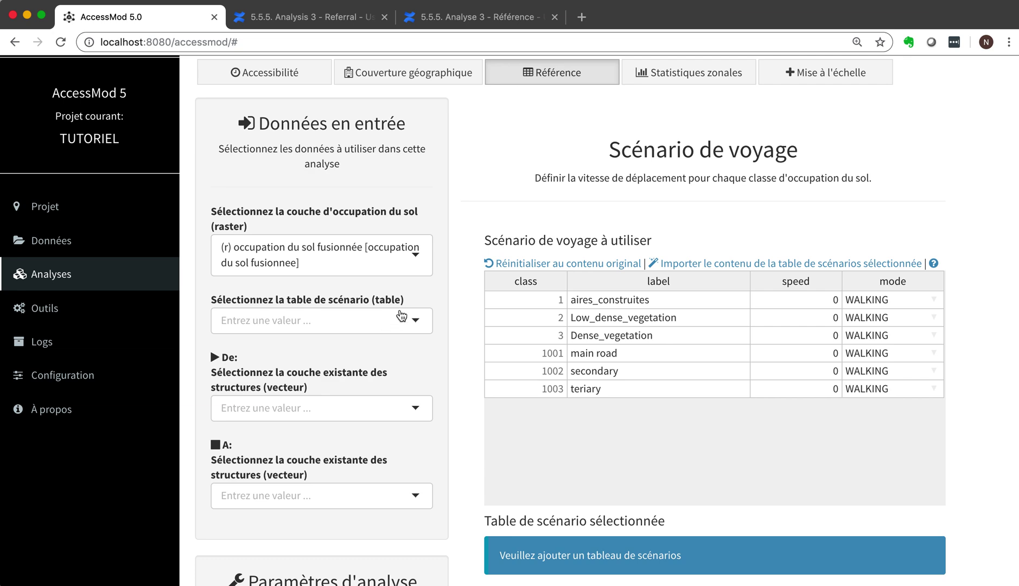
pyautogui.click(417, 323)
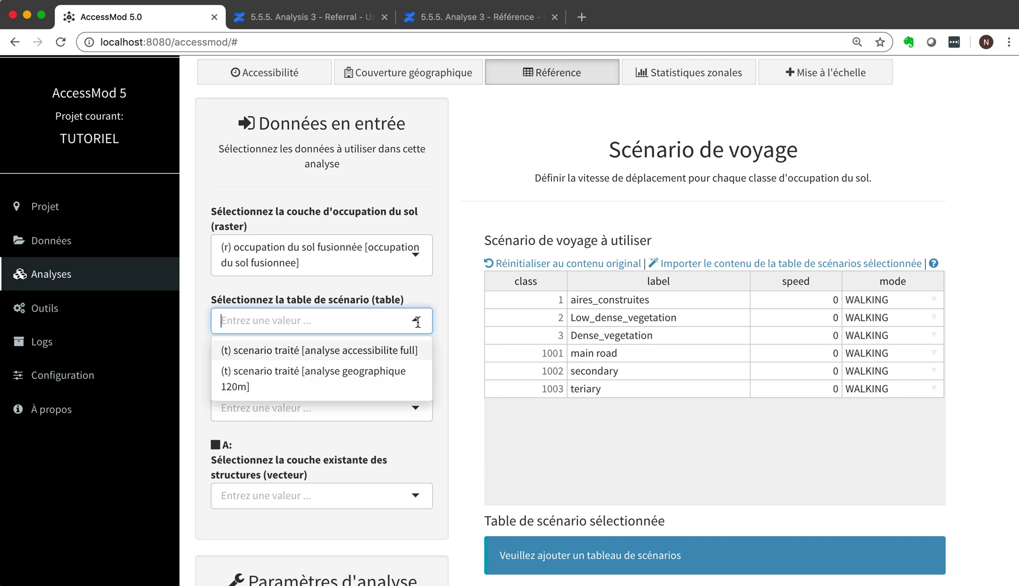
pyautogui.click(391, 350)
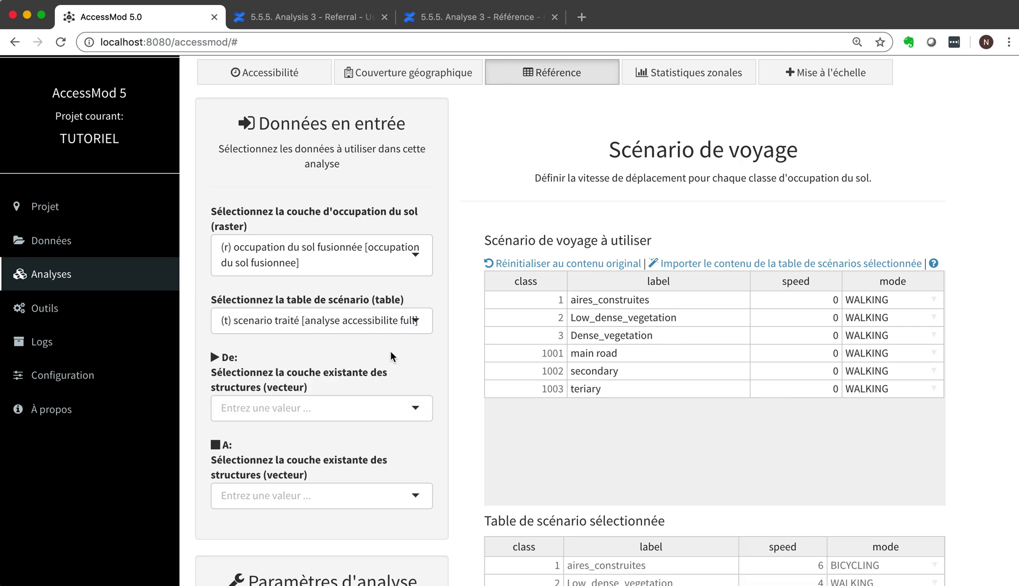
# Import the content of the selected scenario table into the travel scenario to use
pyautogui.scroll(-3, 479, 483)
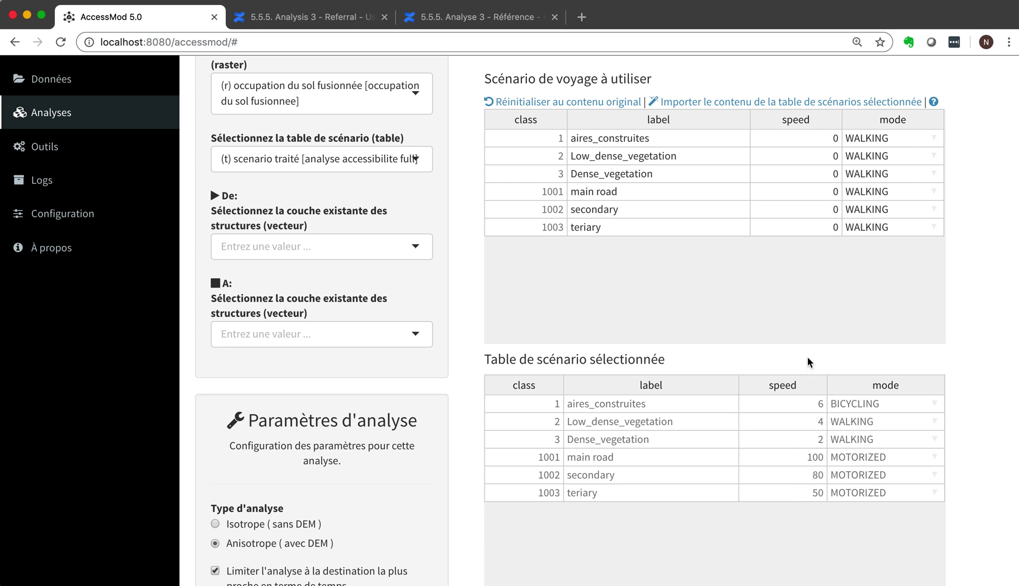
pyautogui.scroll(1, 808, 362)
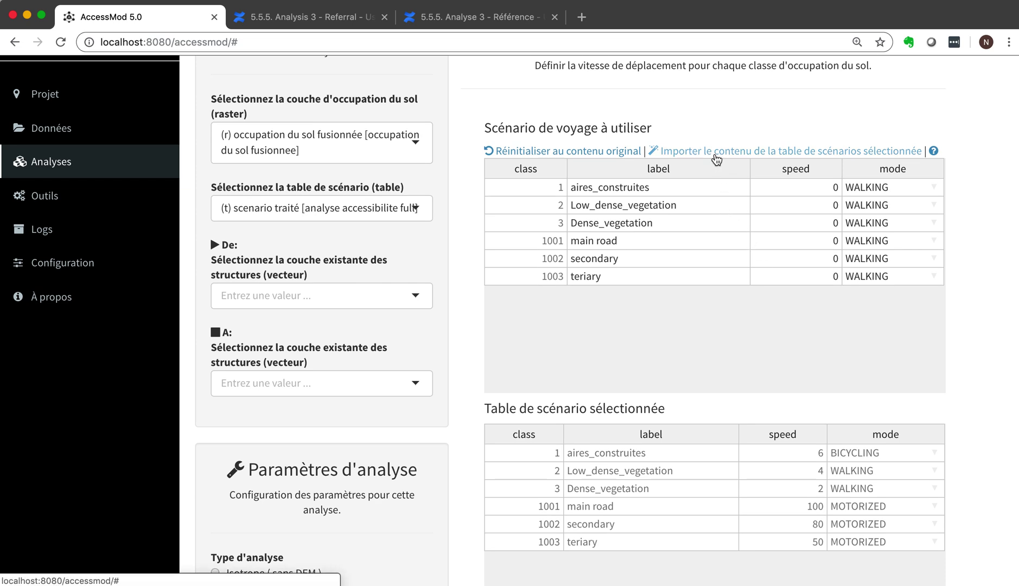
pyautogui.click(717, 156)
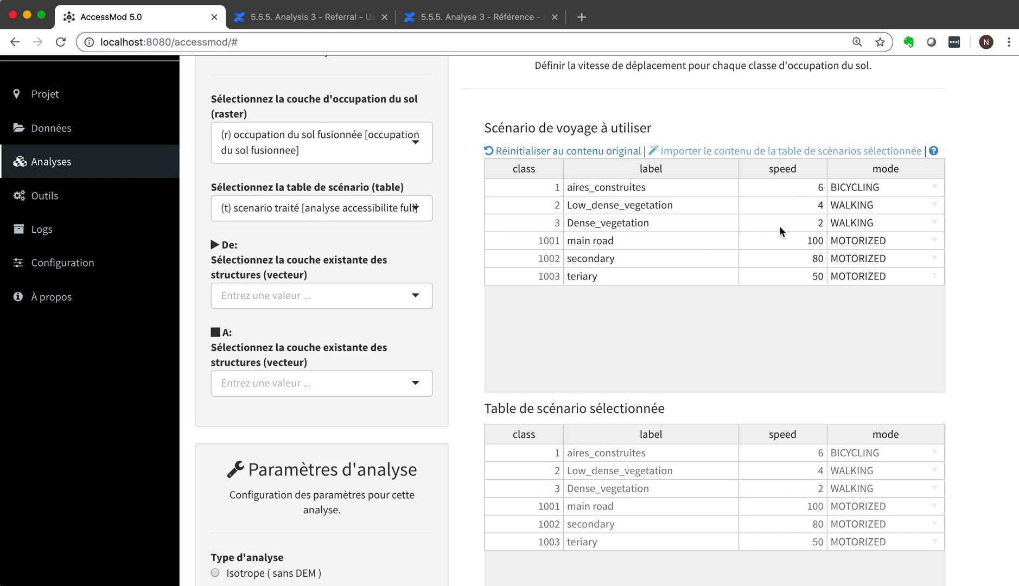
pyautogui.click(798, 190)
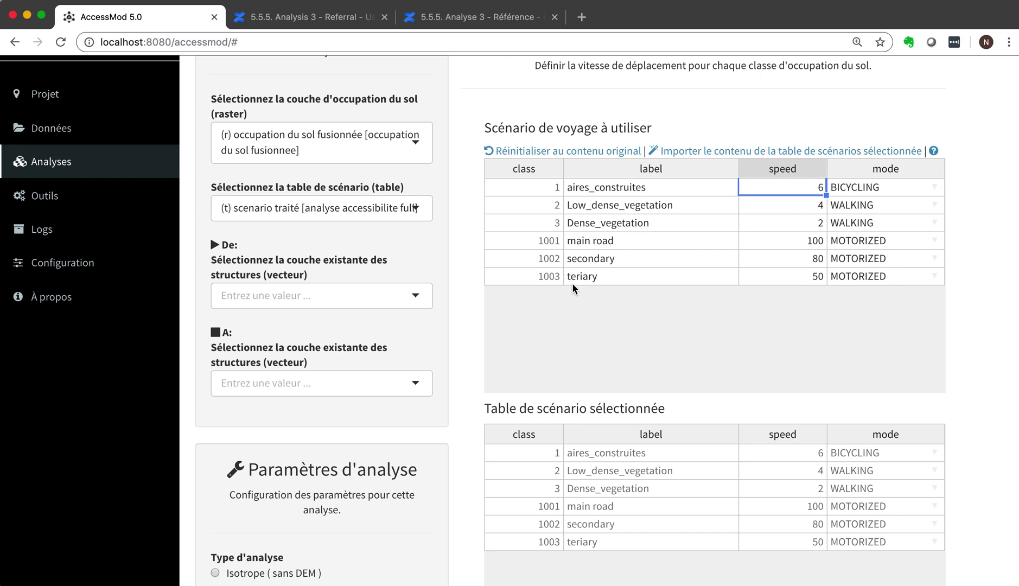
pyautogui.click(460, 286)
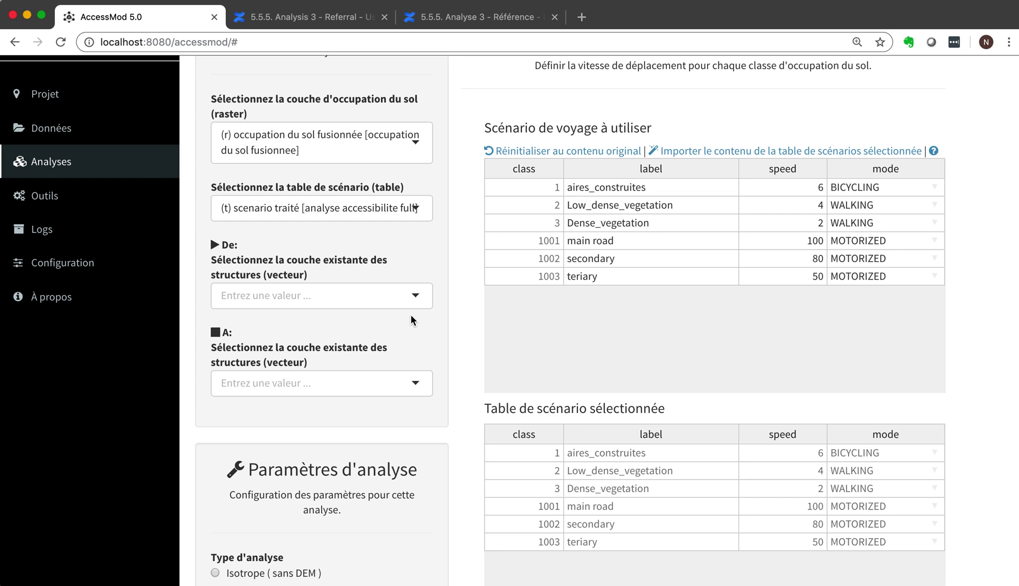
# Select the "structure [structures]" vector layer as the existing facilities for both De and A
pyautogui.click(412, 293)
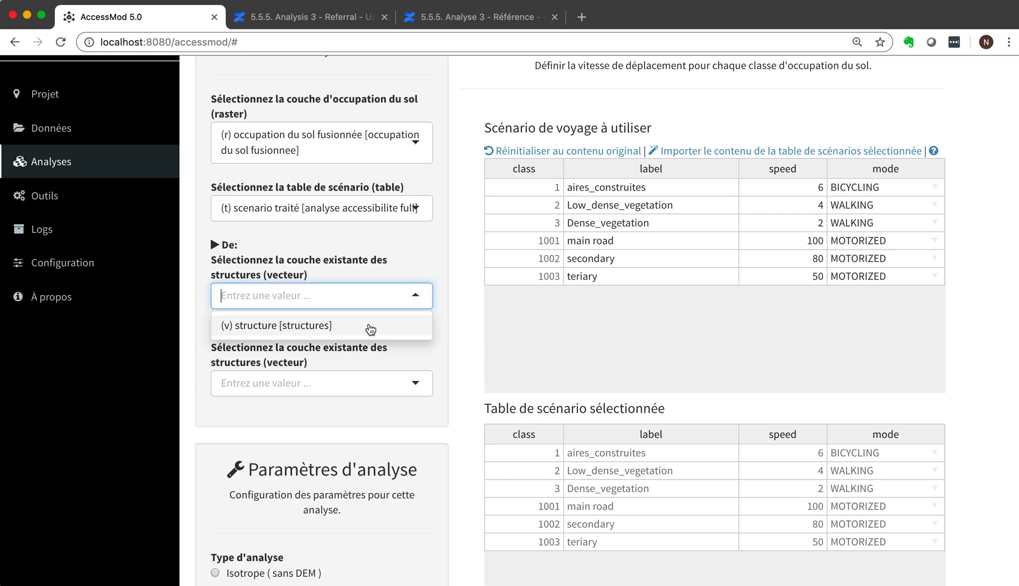
pyautogui.click(373, 326)
pyautogui.click(397, 527)
pyautogui.click(391, 558)
# Set the De structures' ID field to cat and their name field to name
pyautogui.scroll(-3, 442, 392)
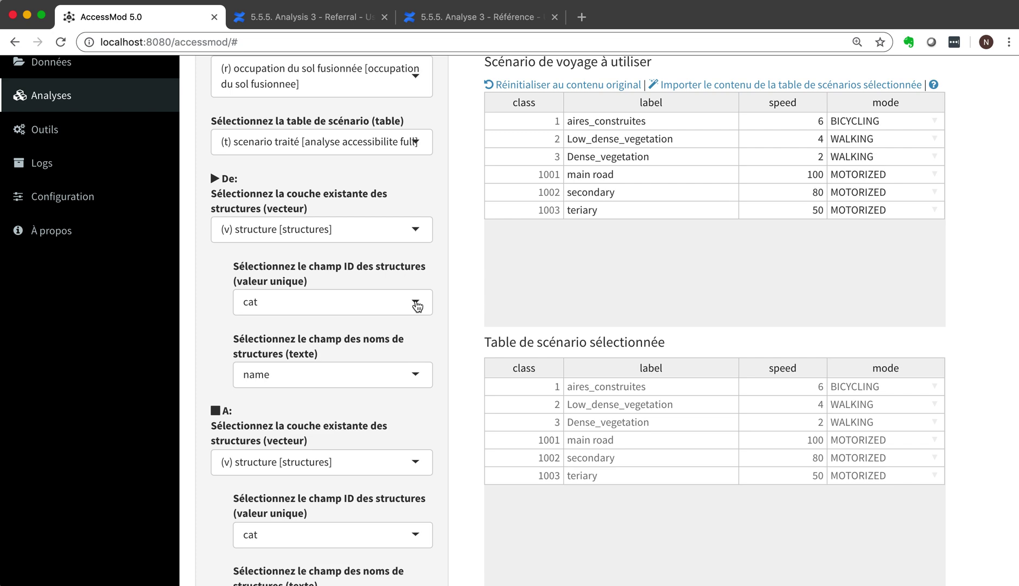
pyautogui.click(416, 306)
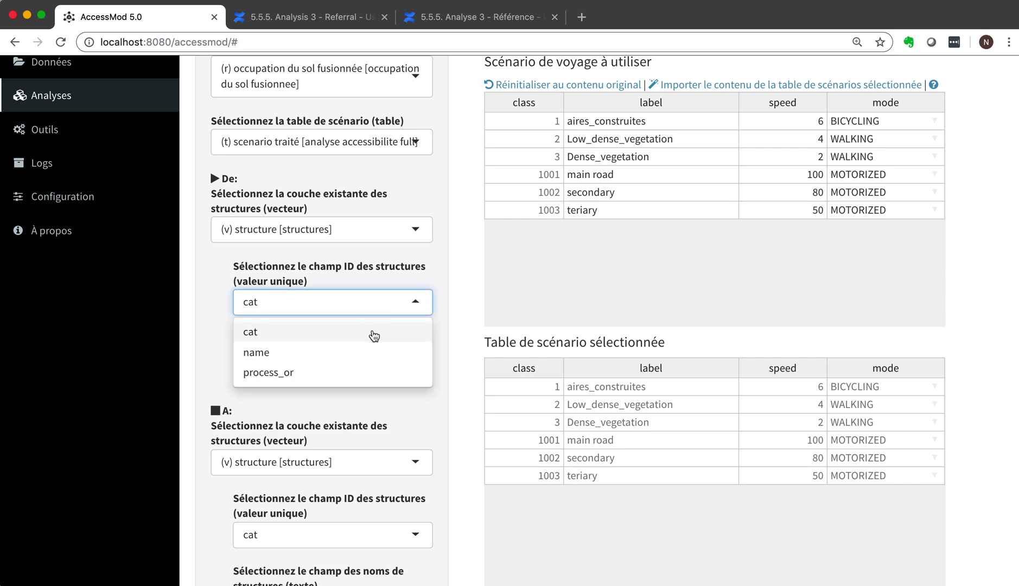
pyautogui.click(374, 336)
pyautogui.click(415, 378)
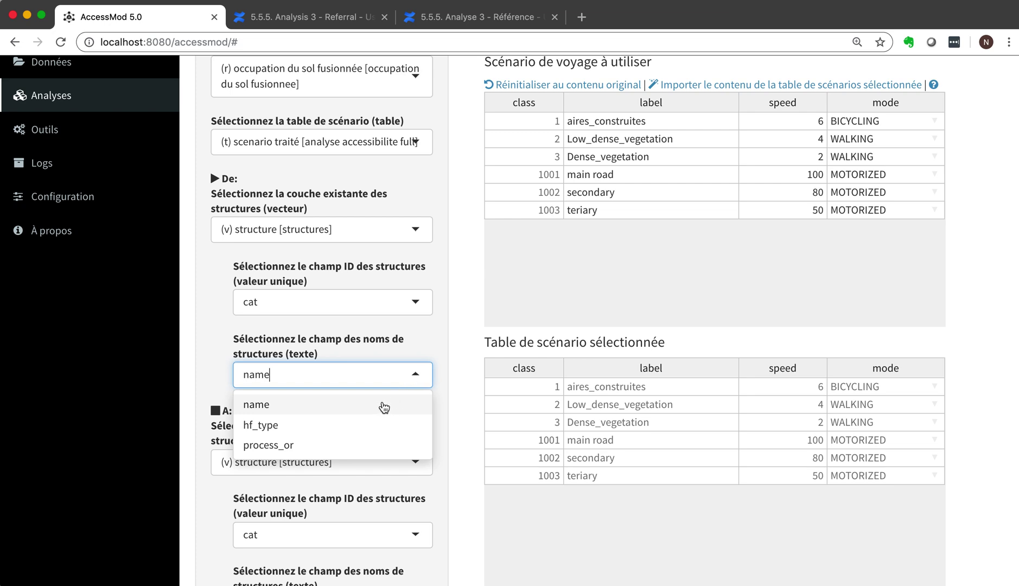
pyautogui.click(380, 406)
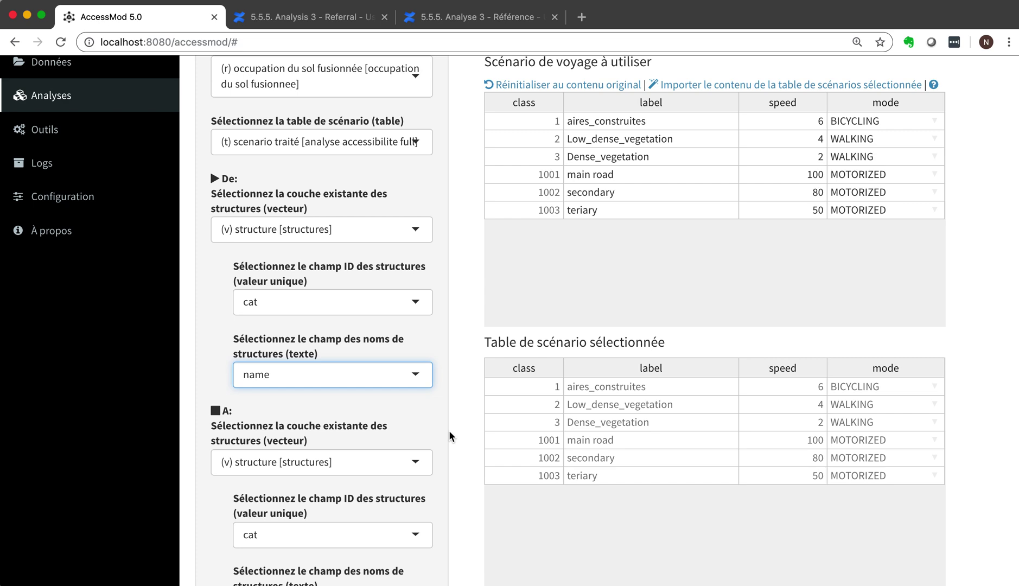
# Check that the A structures use cat as ID field and name as name field
pyautogui.scroll(-5, 449, 430)
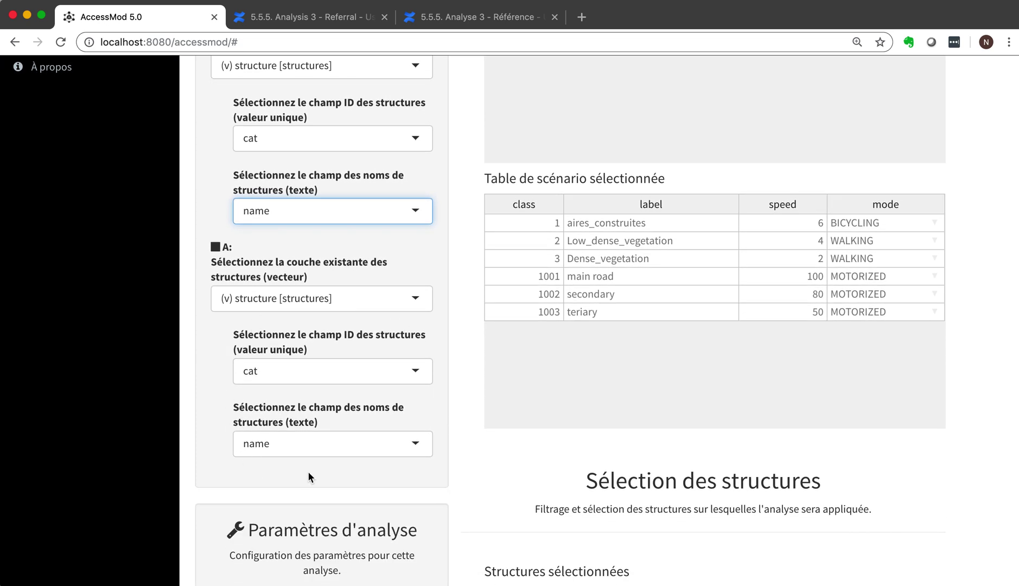
pyautogui.click(412, 374)
pyautogui.click(413, 376)
pyautogui.click(412, 444)
pyautogui.click(413, 445)
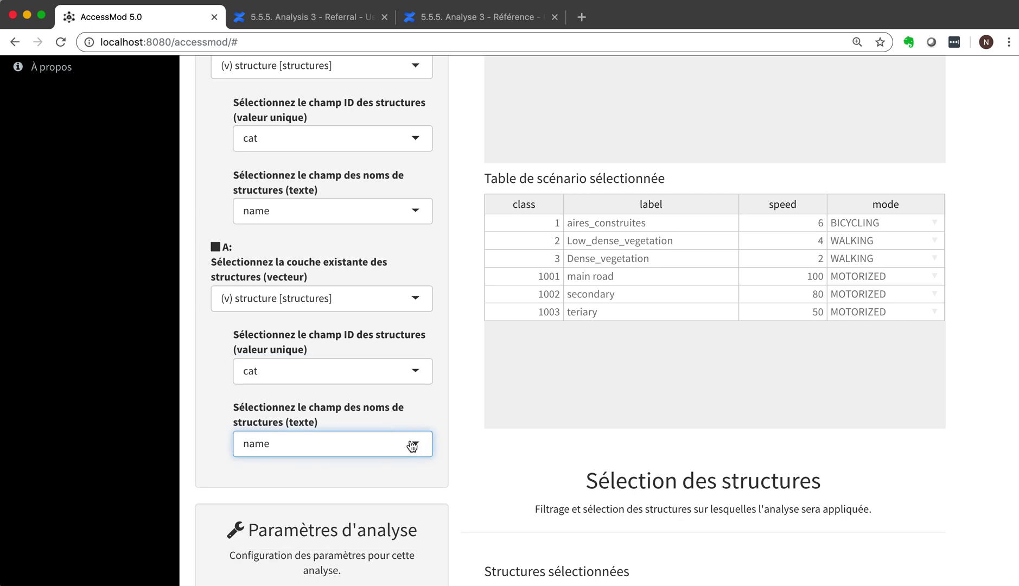
# Look over the analysis parameters and the De and A structure selection tables
pyautogui.scroll(-10, 463, 477)
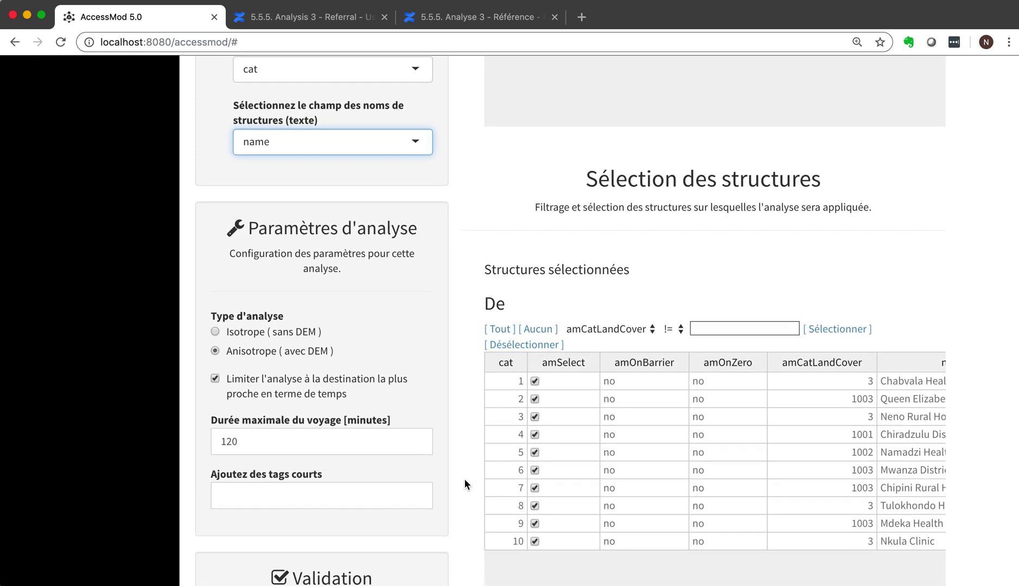
pyautogui.scroll(-3, 465, 480)
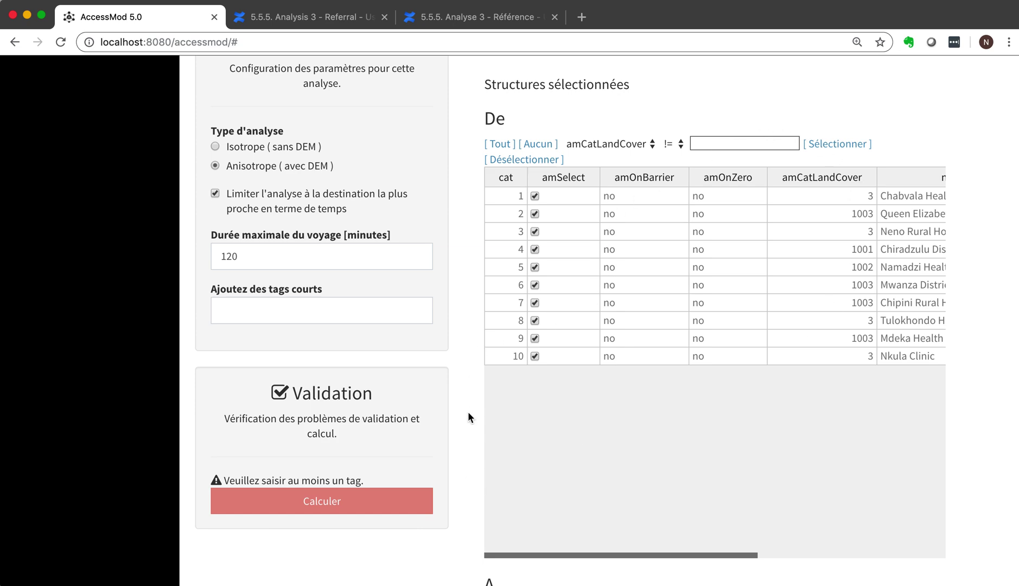
pyautogui.scroll(-1, 468, 412)
pyautogui.scroll(-11, 468, 411)
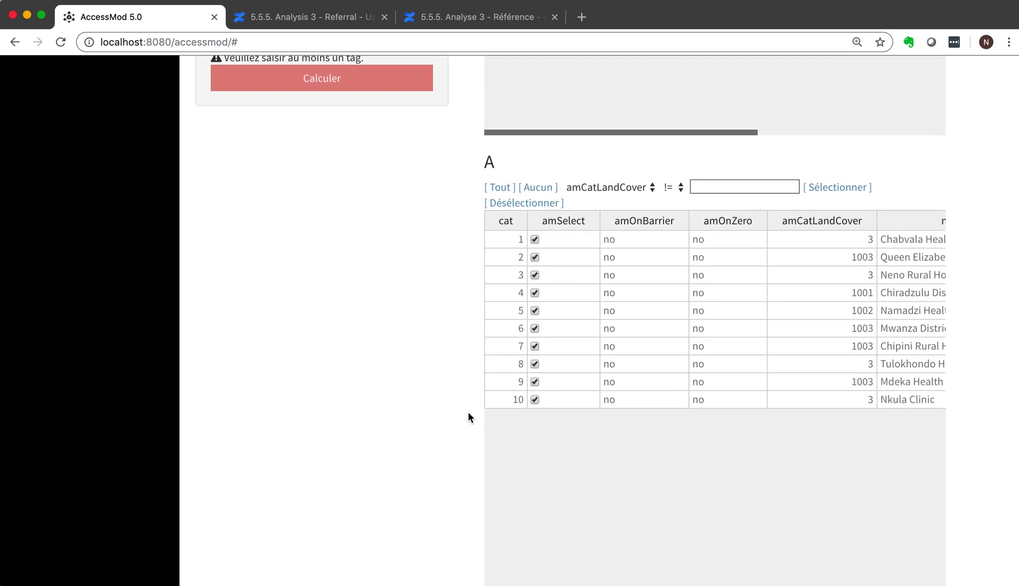
pyautogui.scroll(11, 468, 411)
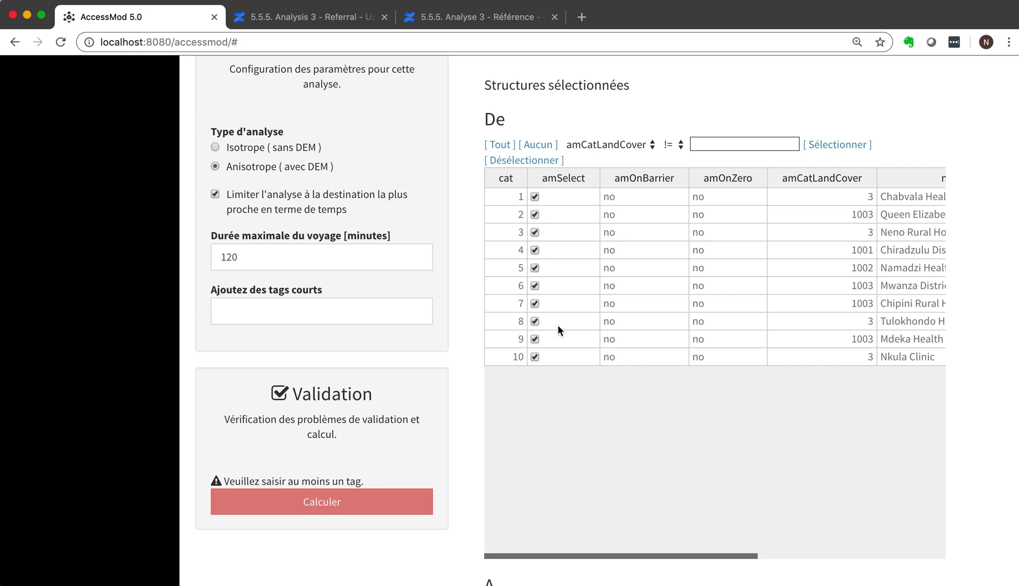
pyautogui.scroll(1, 478, 317)
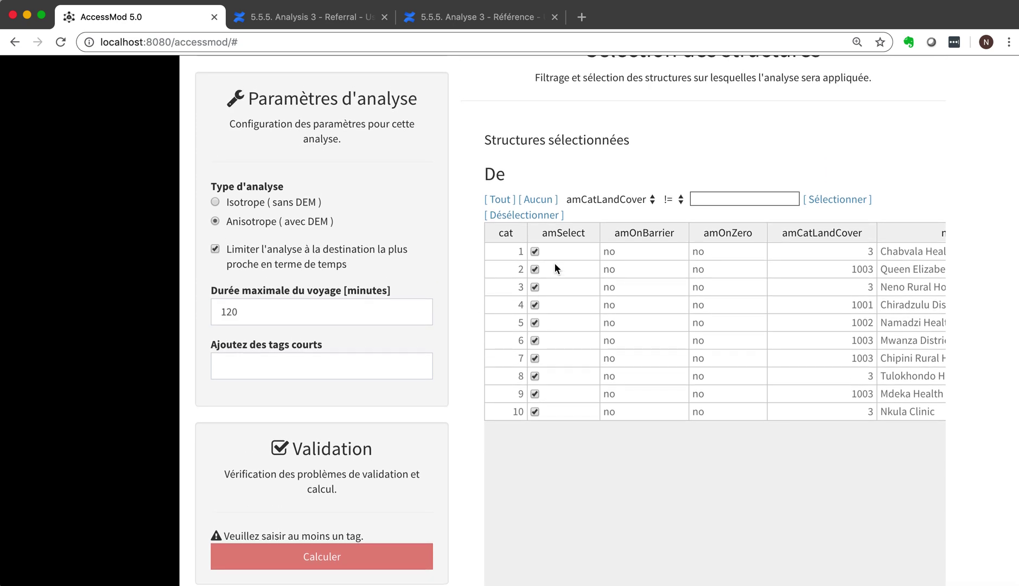
# Deselect structures 2, 4 and 5 in the De table and reselect the same three
pyautogui.click(535, 269)
pyautogui.click(534, 305)
pyautogui.click(534, 322)
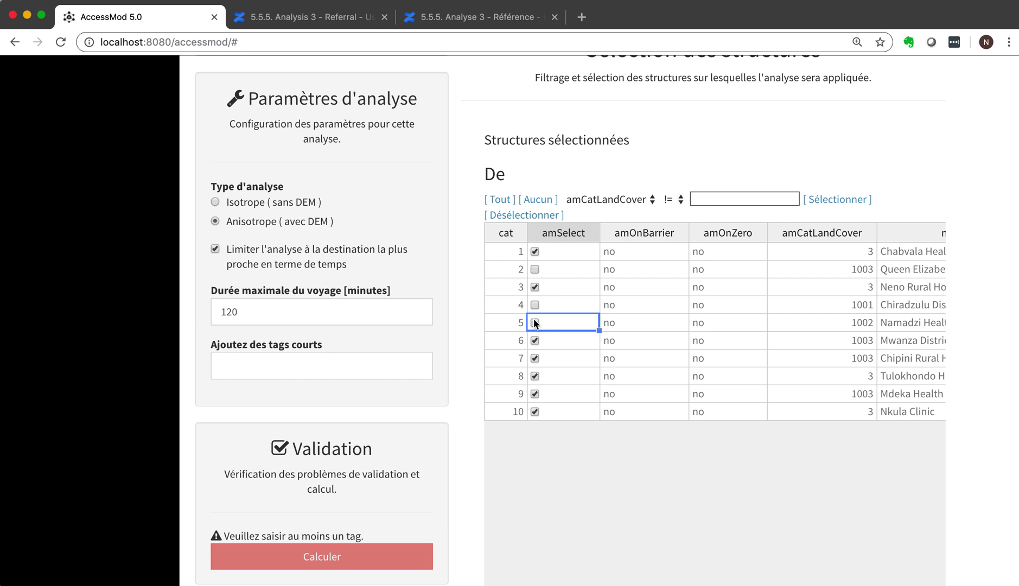
pyautogui.click(534, 322)
pyautogui.click(535, 304)
pyautogui.click(534, 269)
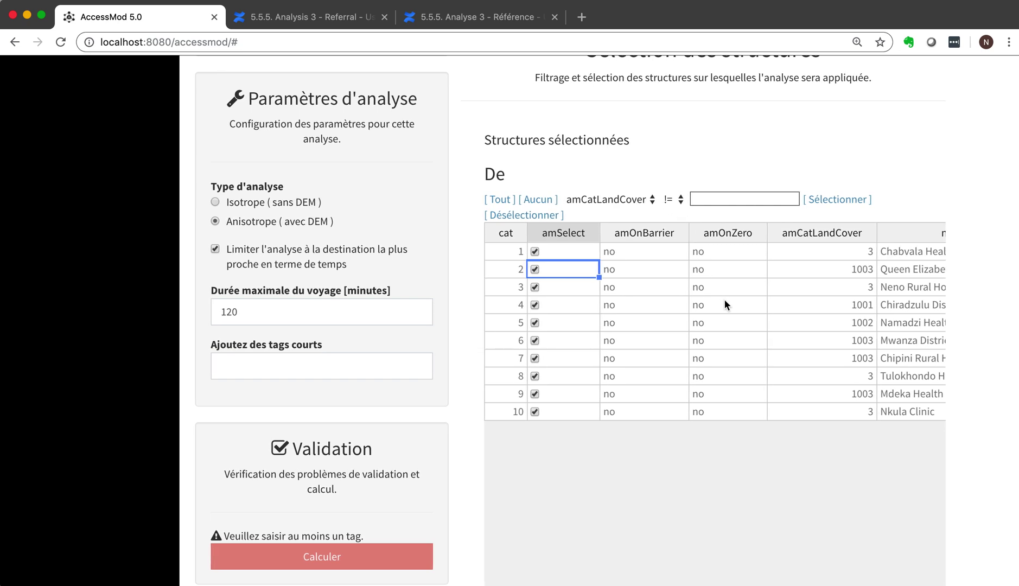
# Check the structure types in the De table and set its filter to hf_type == Health Centre
pyautogui.hscroll(4, 724, 299)
pyautogui.hscroll(4, 724, 300)
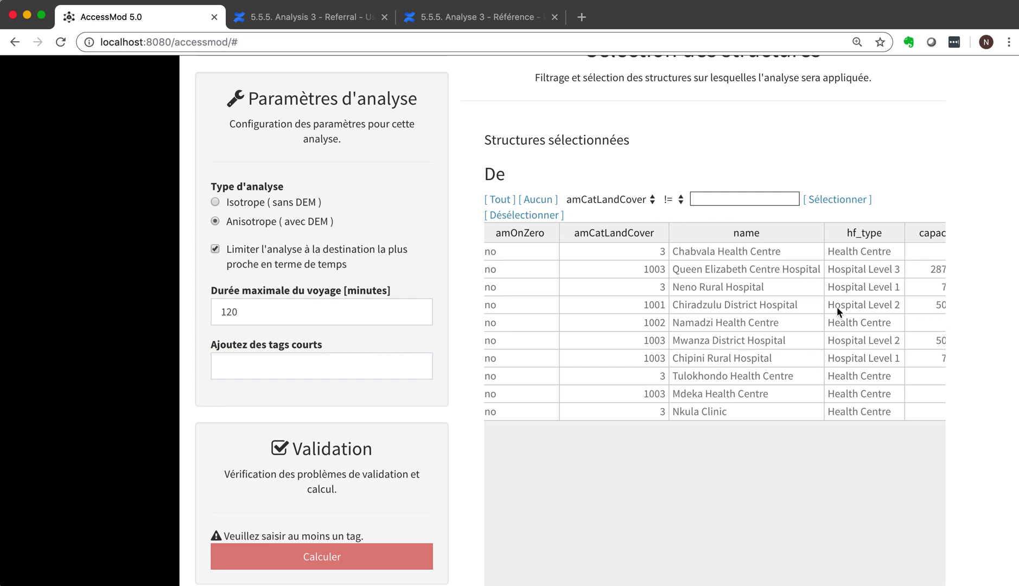
pyautogui.hscroll(-5, 739, 307)
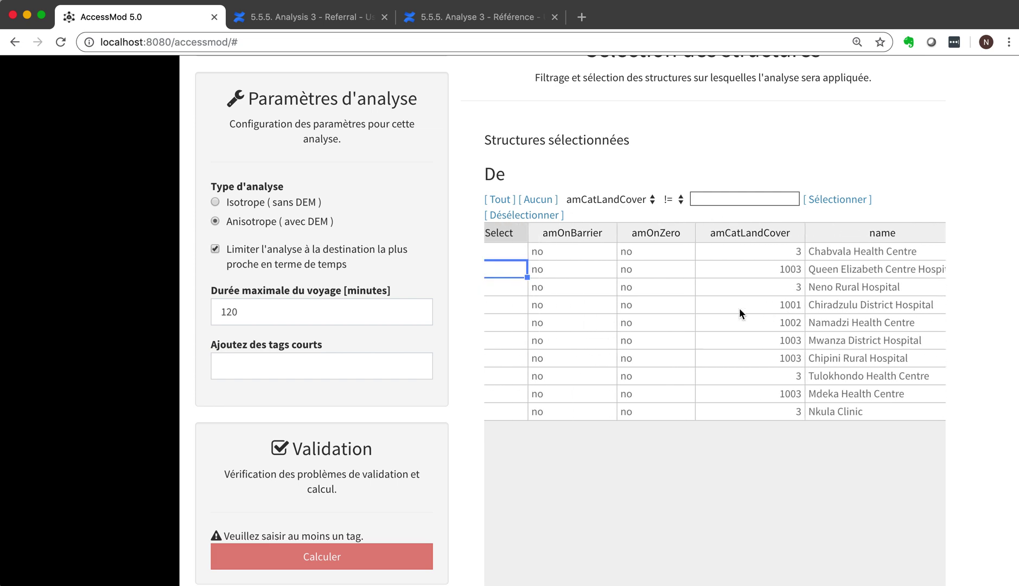
pyautogui.click(632, 199)
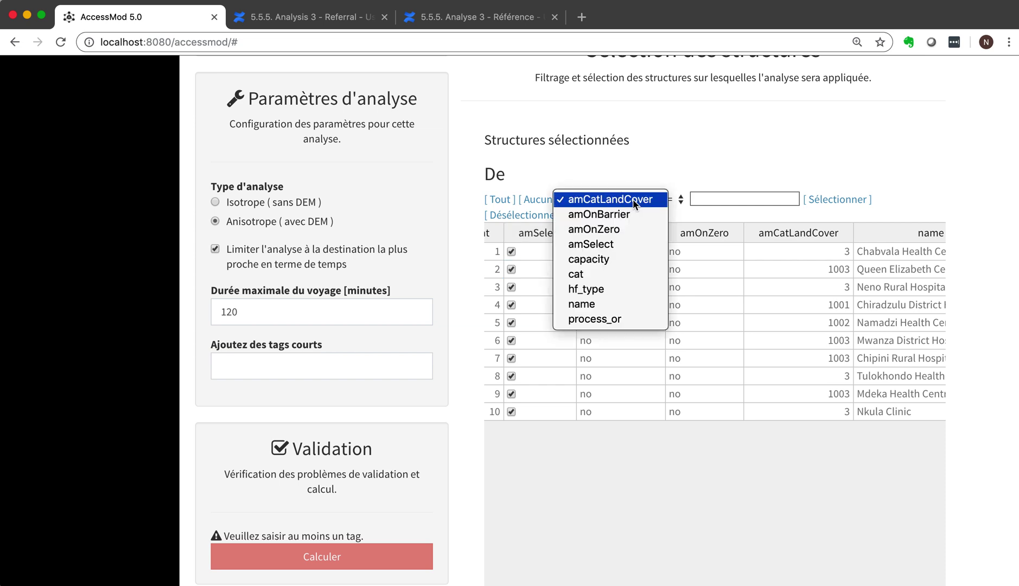
pyautogui.click(596, 291)
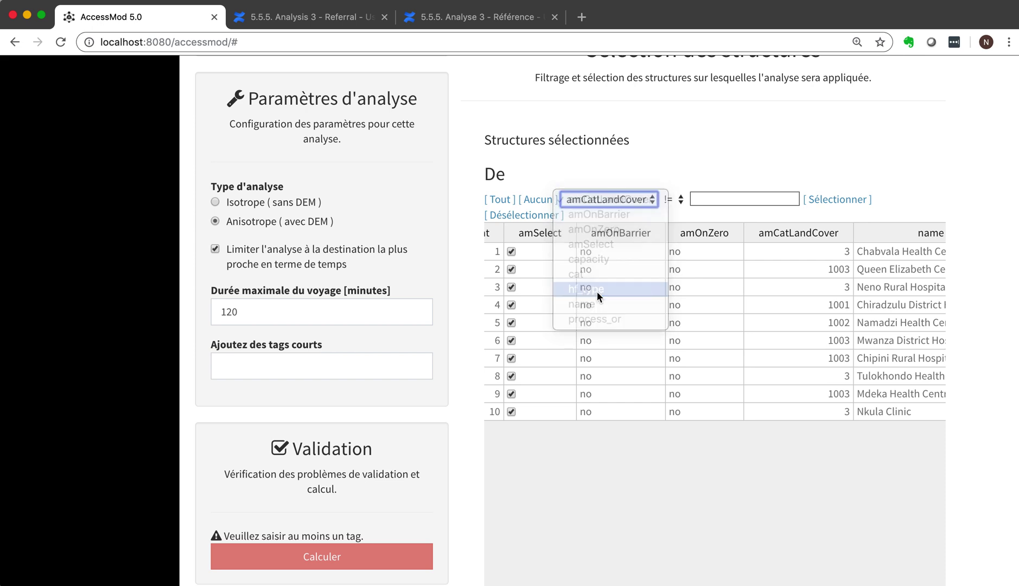
pyautogui.click(671, 202)
pyautogui.click(668, 216)
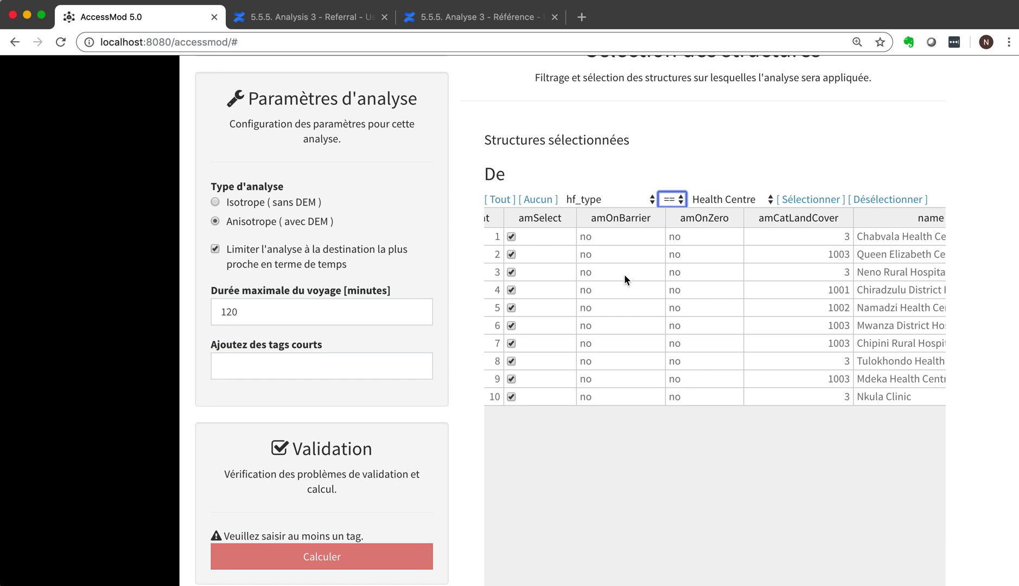
# Clear all De structures and select only those matching the Health Centre filter, checking the selected rows
pyautogui.click(527, 200)
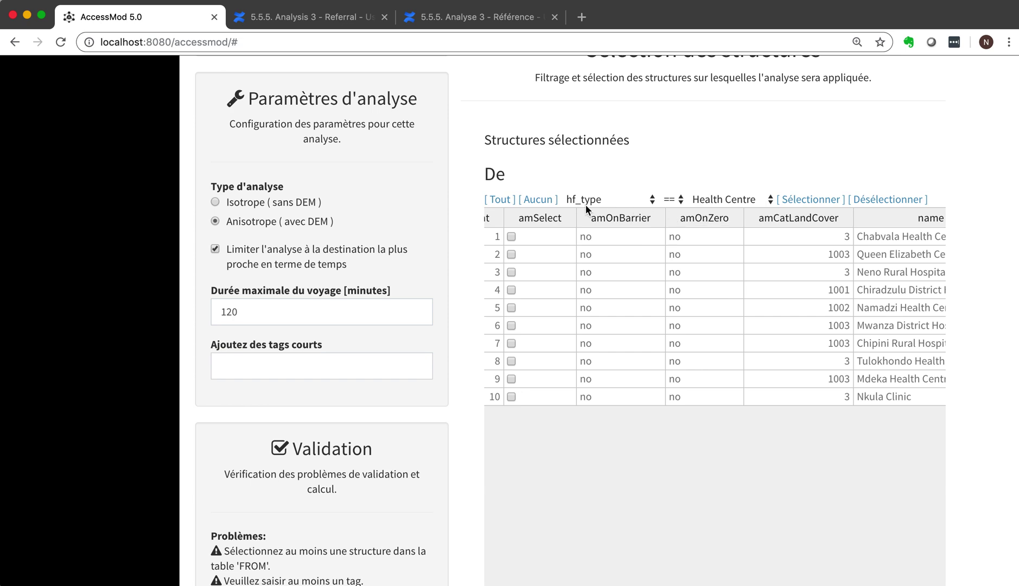
pyautogui.click(811, 200)
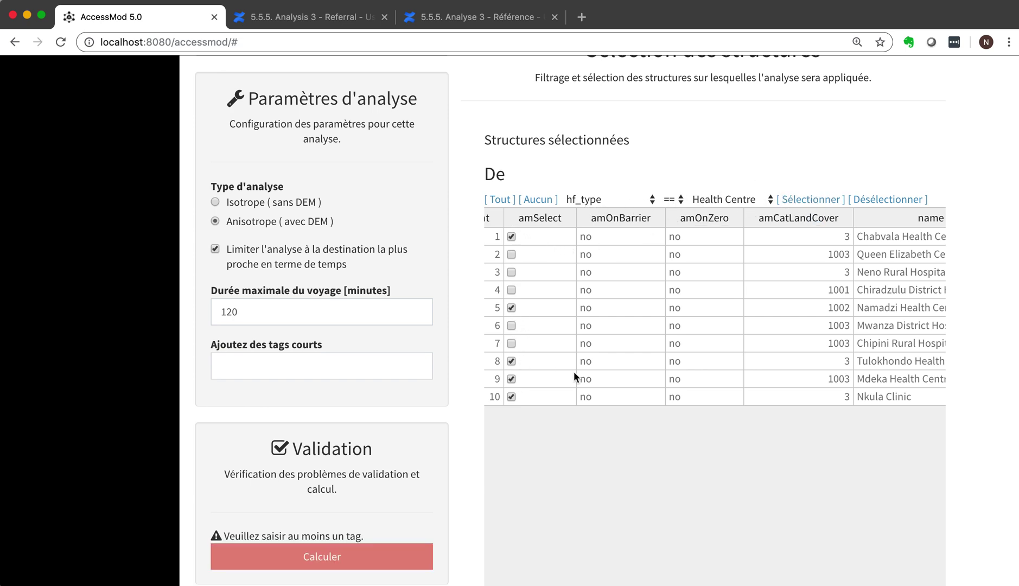
pyautogui.hscroll(2, 788, 336)
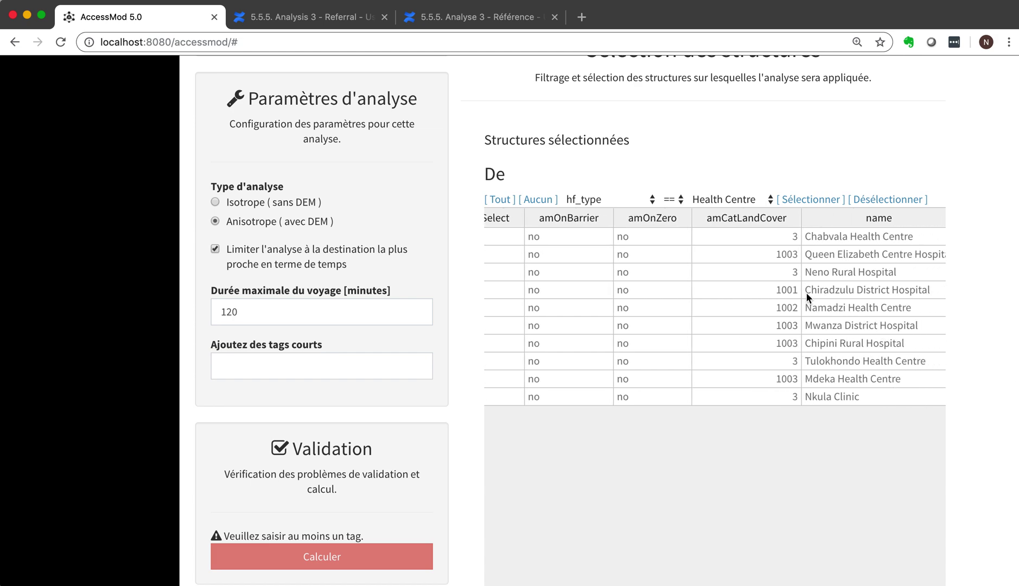
pyautogui.hscroll(-3, 713, 307)
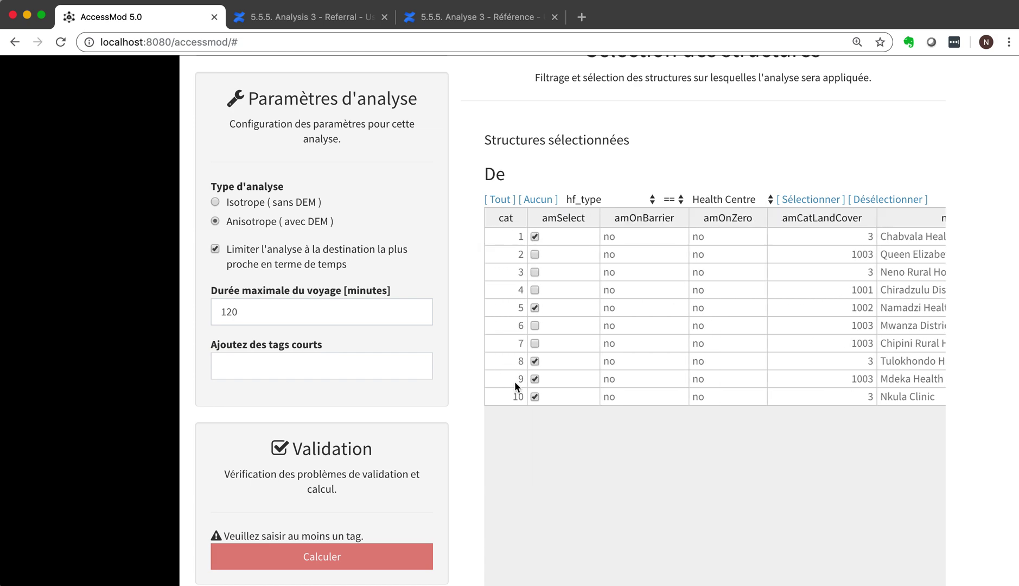
# Set the filter field of the A structure table to hf_type
pyautogui.scroll(-9, 464, 450)
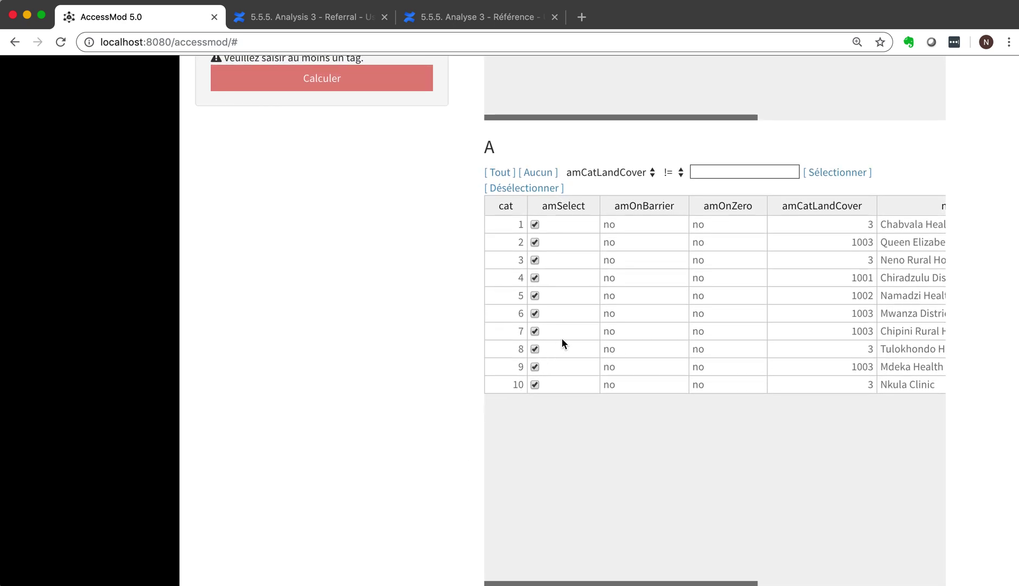
pyautogui.click(608, 171)
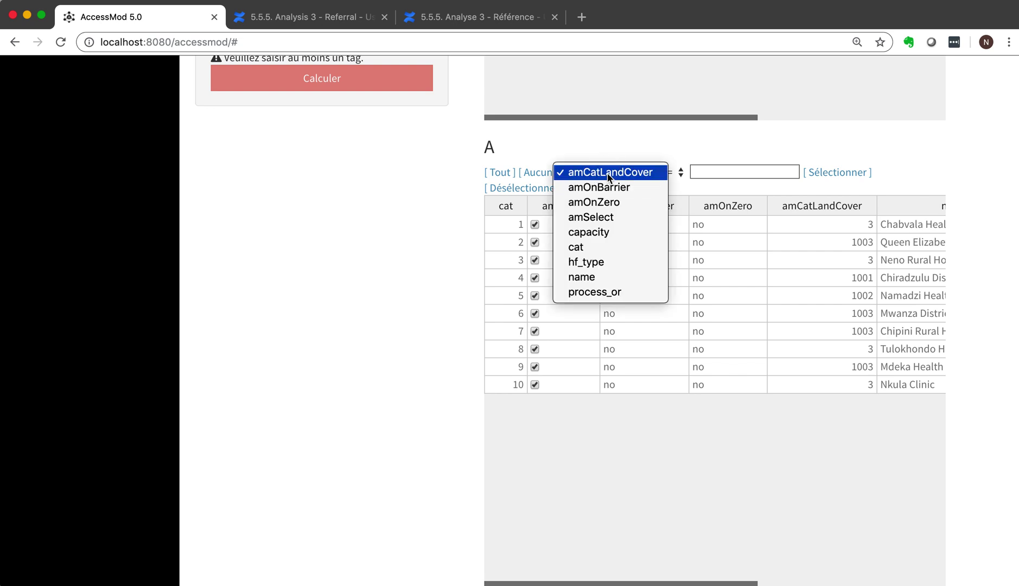
pyautogui.click(602, 263)
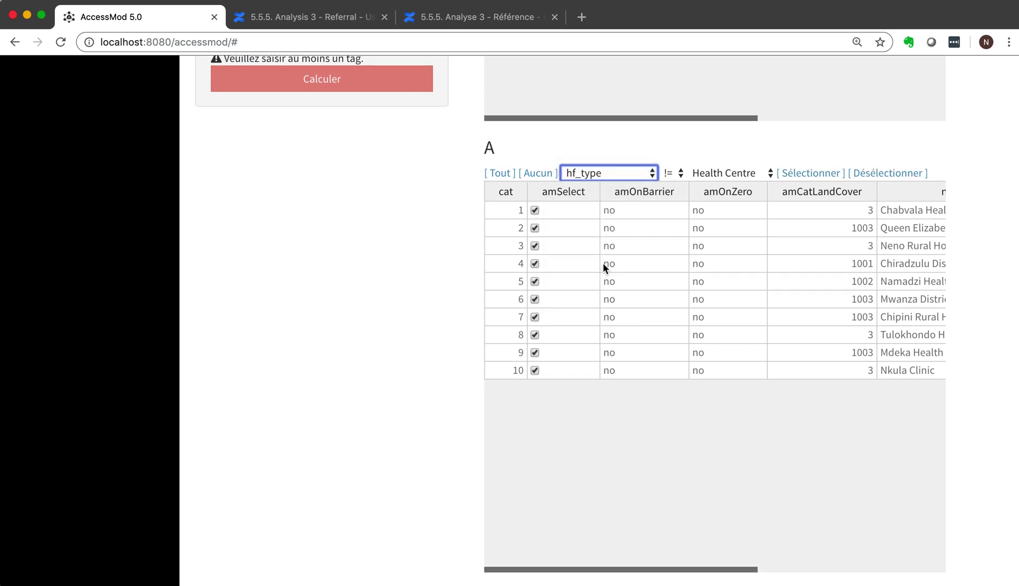
# Clear all A structures, select those with hf_type != Health Centre, and check the names of the selected rows
pyautogui.click(701, 172)
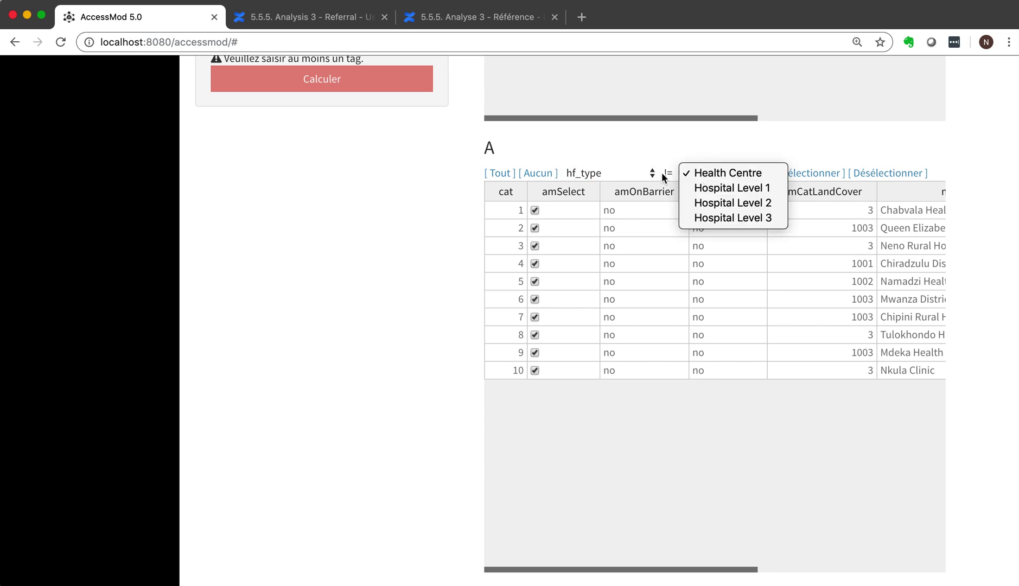
pyautogui.click(729, 174)
pyautogui.click(538, 175)
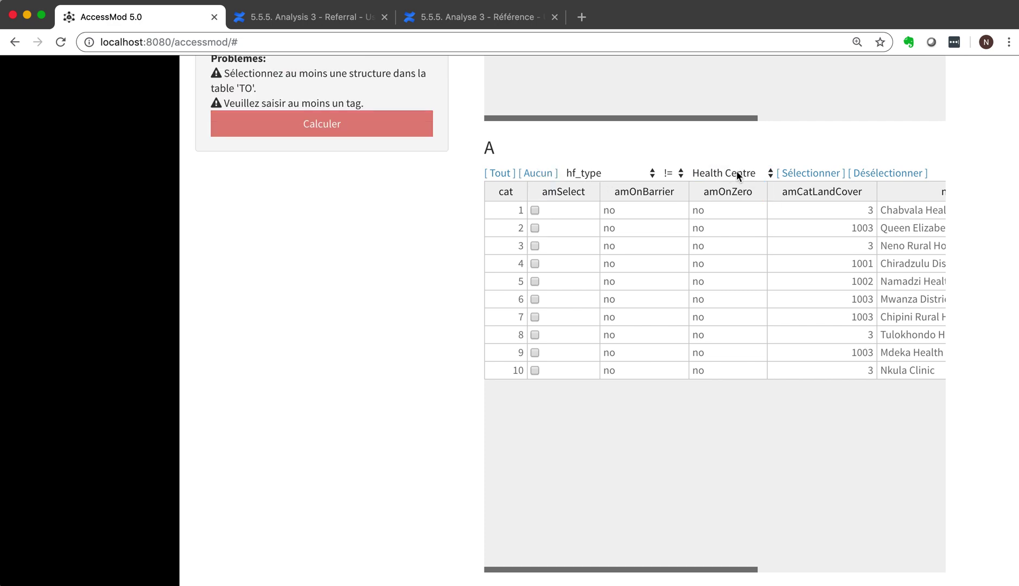
pyautogui.click(813, 173)
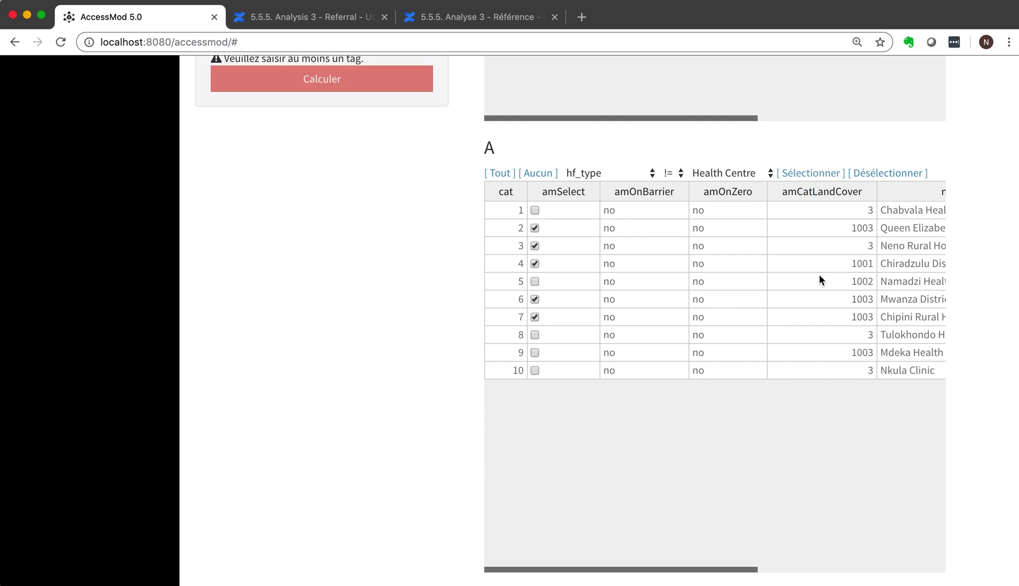
pyautogui.hscroll(4, 818, 276)
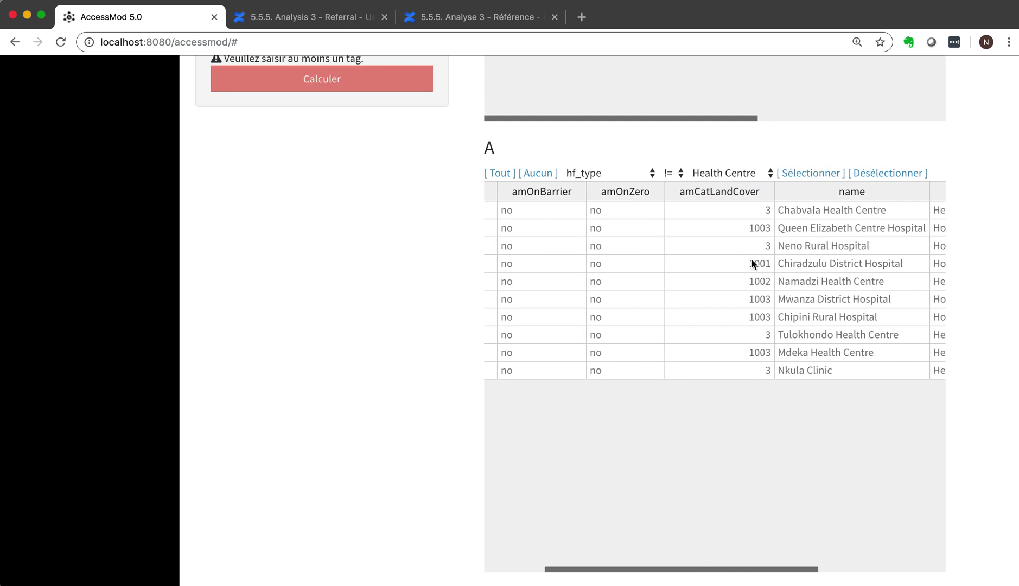
pyautogui.hscroll(-4, 719, 288)
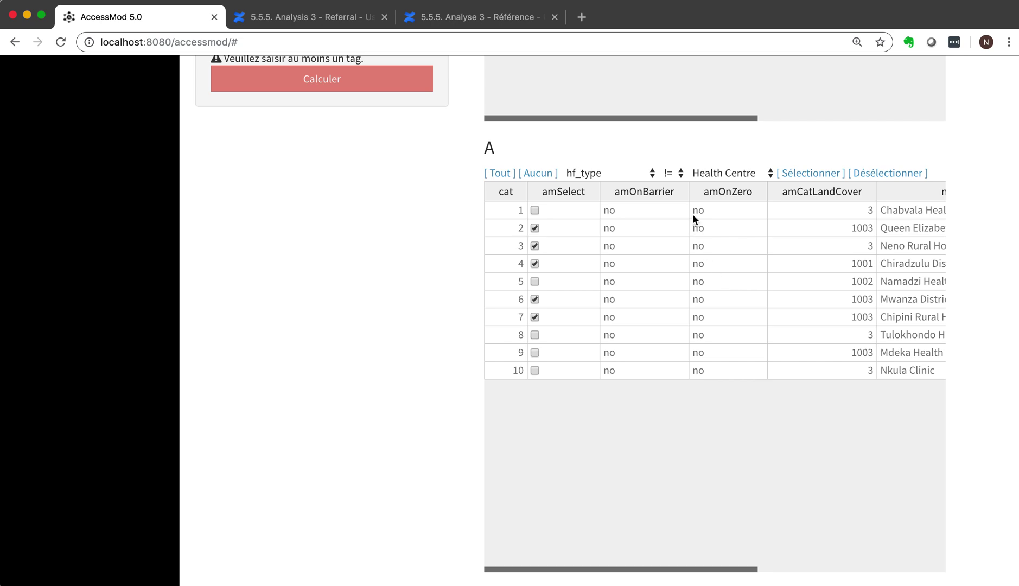
# Clear the A selection and select the structures matching hf_type == Hospital Level 1
pyautogui.click(537, 174)
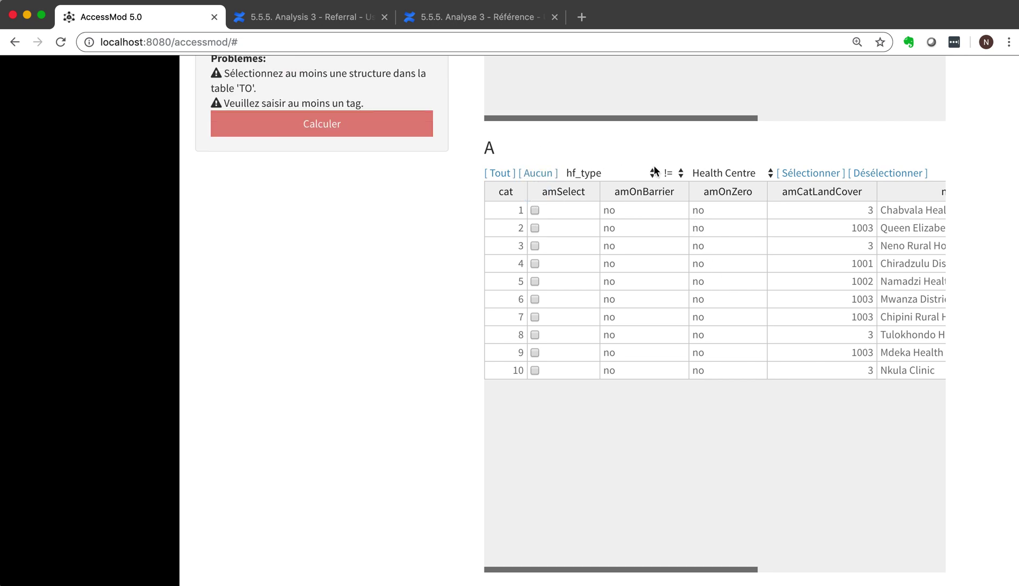
pyautogui.click(675, 178)
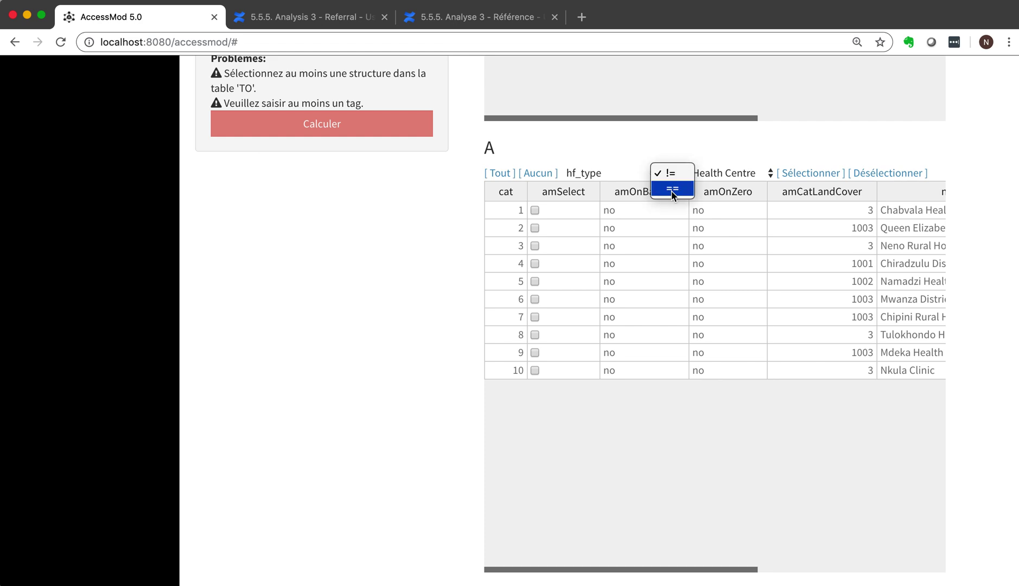
pyautogui.click(672, 190)
pyautogui.click(733, 172)
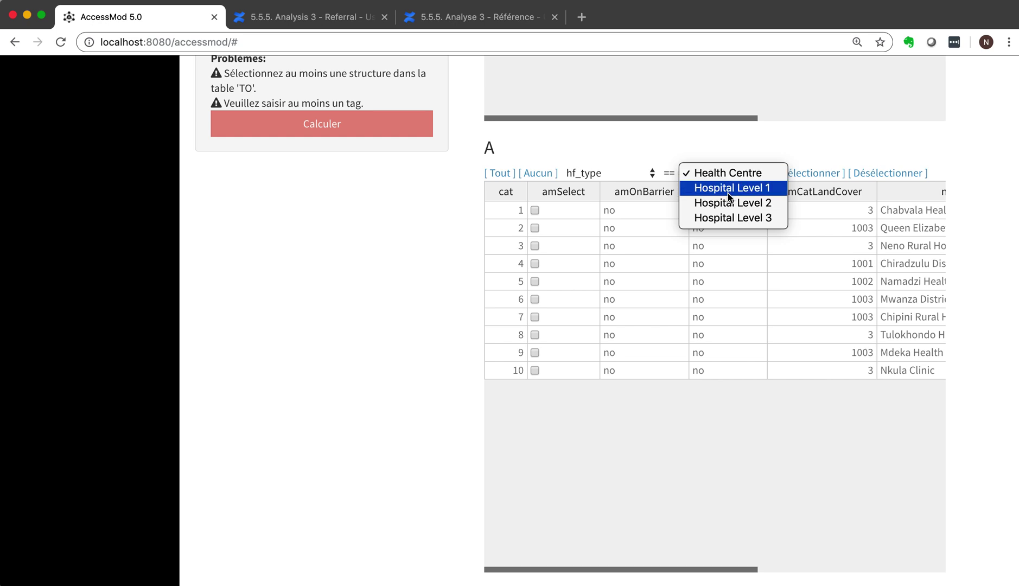
pyautogui.click(731, 189)
pyautogui.click(794, 174)
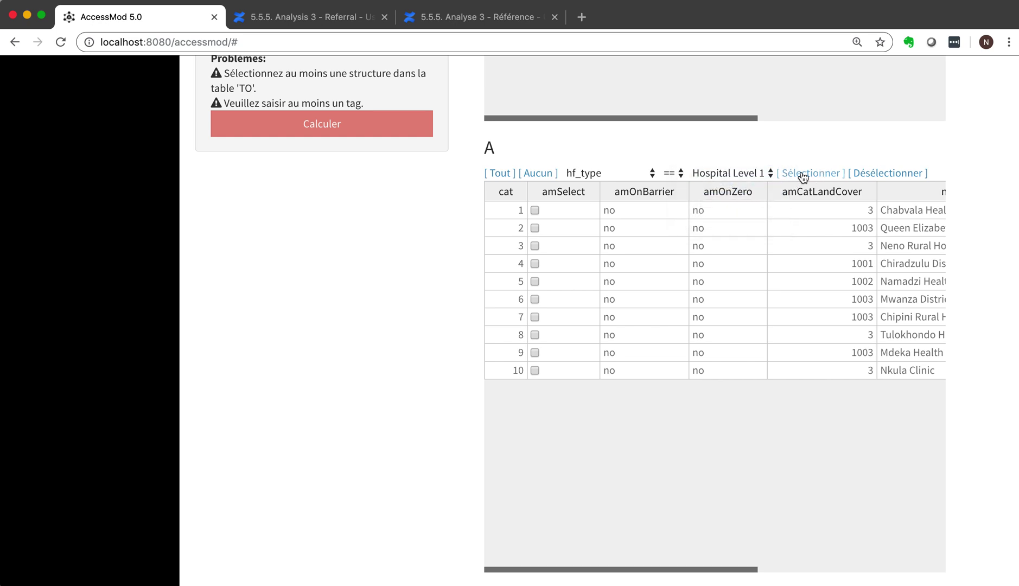
# Add the Hospital Level 2 and Hospital Level 3 structures to the A selection and check the selected rows
pyautogui.click(764, 173)
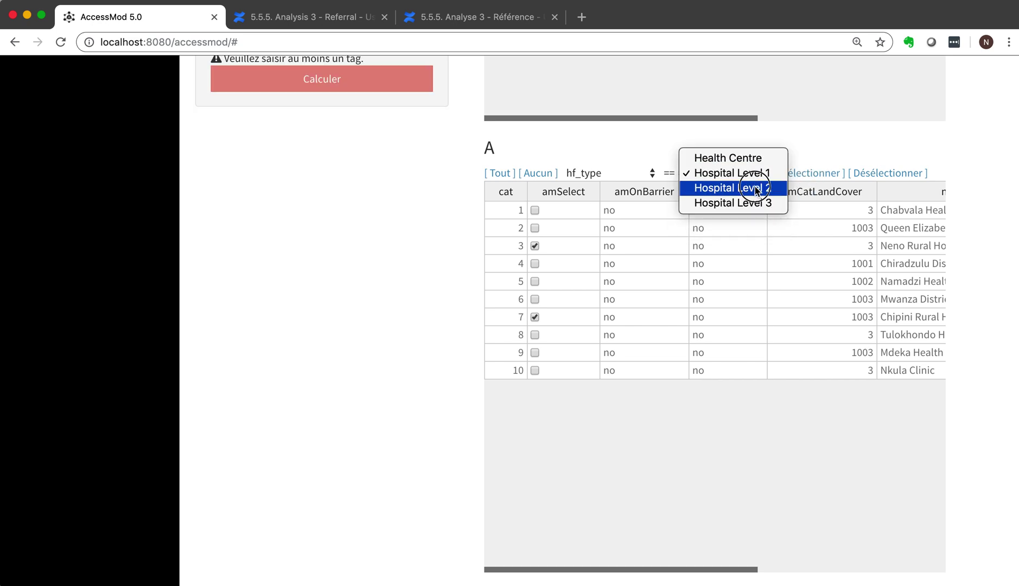
pyautogui.click(762, 188)
pyautogui.click(806, 176)
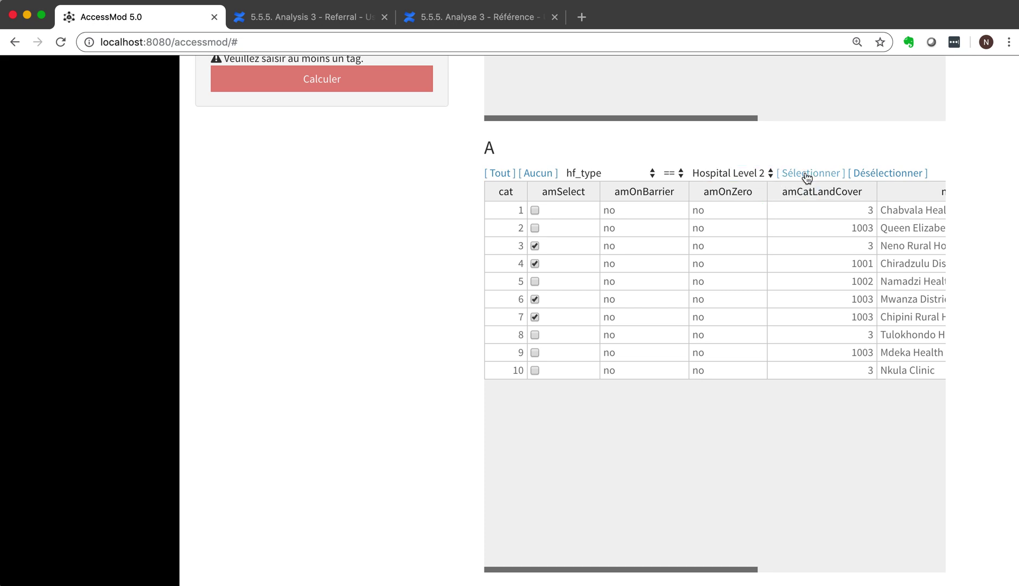
pyautogui.click(750, 174)
pyautogui.click(751, 188)
pyautogui.hscroll(5, 774, 316)
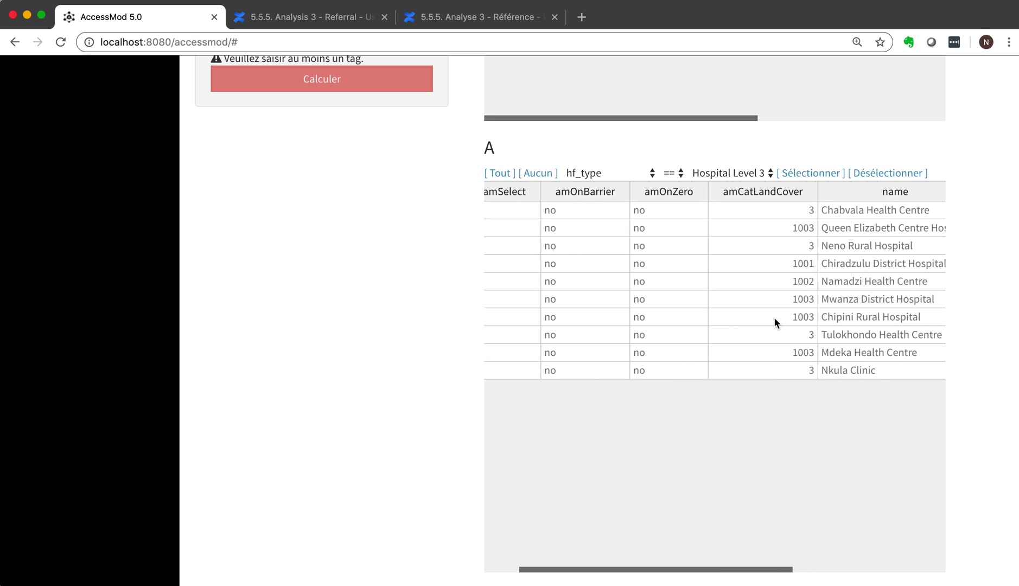
pyautogui.hscroll(-3, 773, 317)
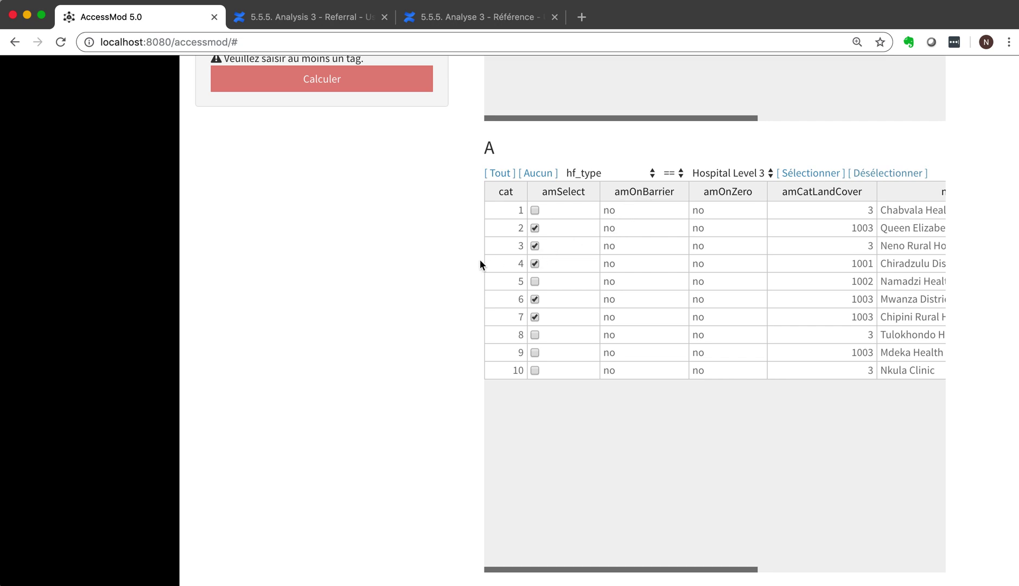
# Turn off limiting the analysis to the nearest destination by time and set the maximum travel time to 0 minutes
pyautogui.scroll(5, 471, 254)
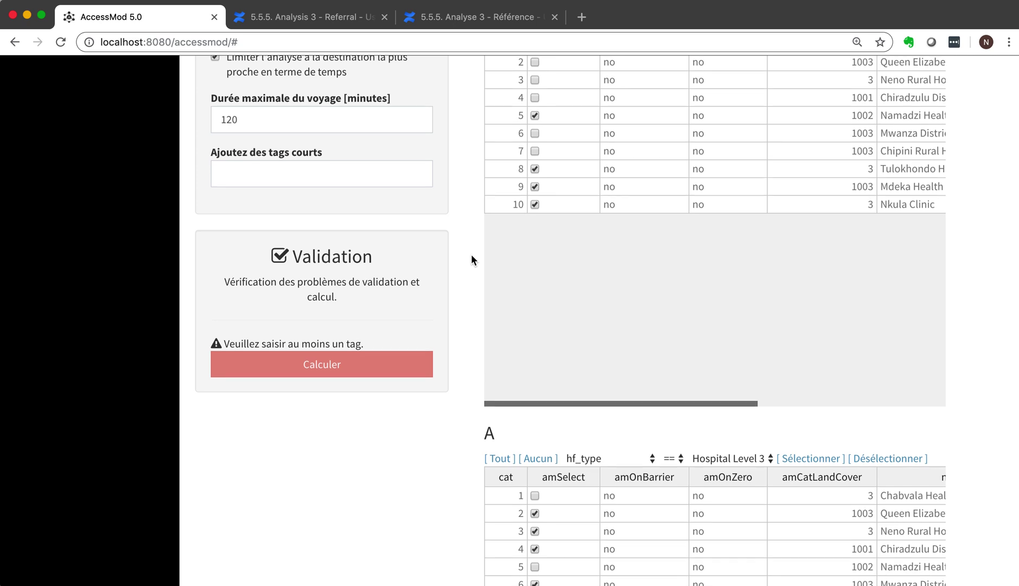
pyautogui.scroll(4, 472, 259)
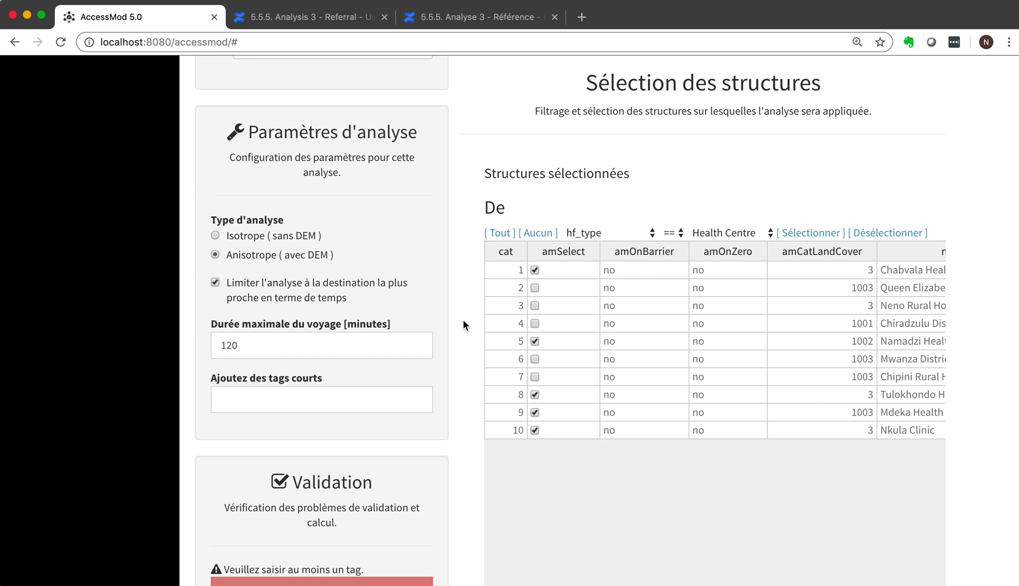
pyautogui.scroll(-2, 463, 320)
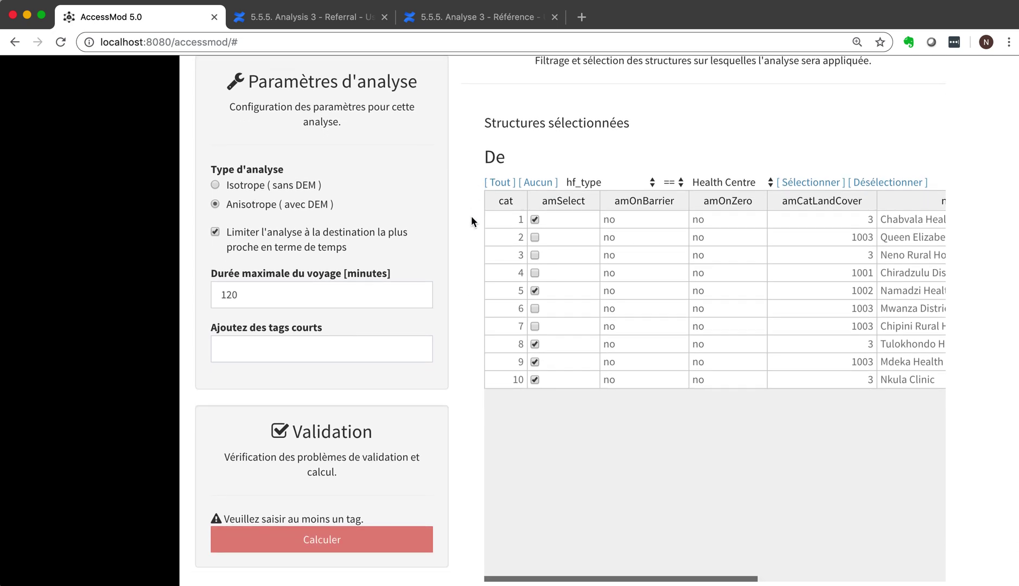
pyautogui.scroll(-10, 470, 426)
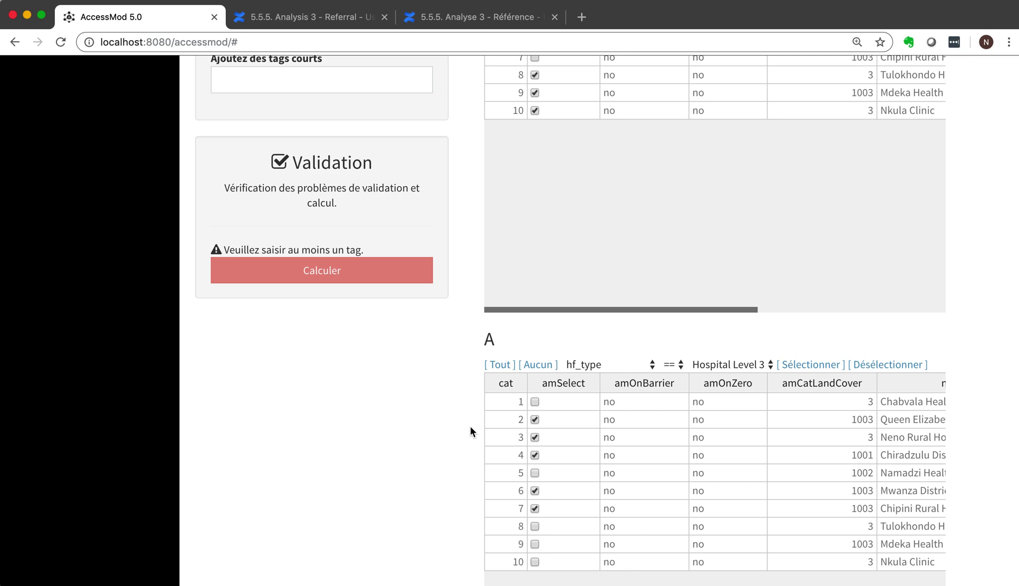
pyautogui.scroll(4, 469, 308)
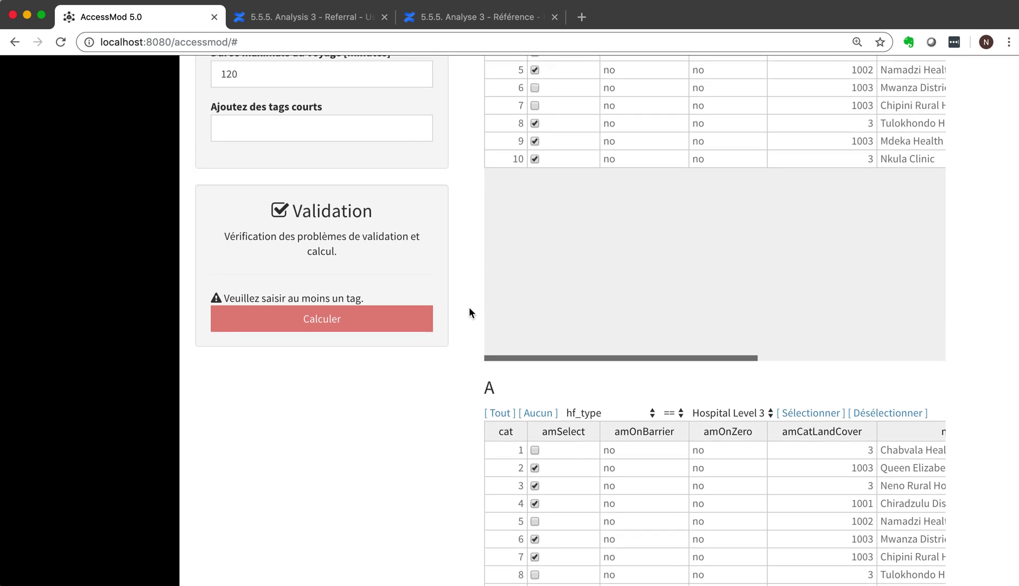
pyautogui.scroll(6, 469, 308)
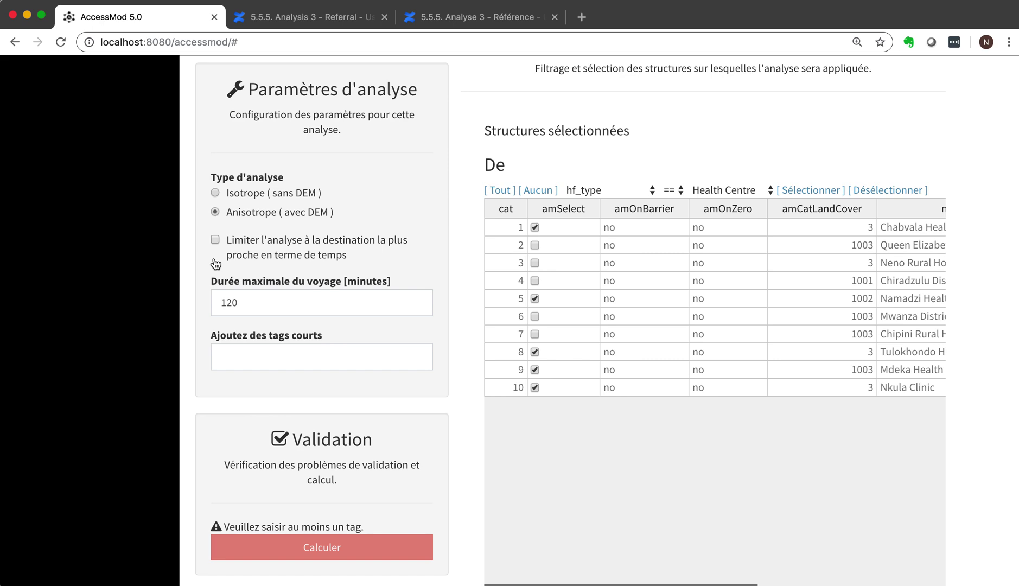
pyautogui.doubleClick(223, 302)
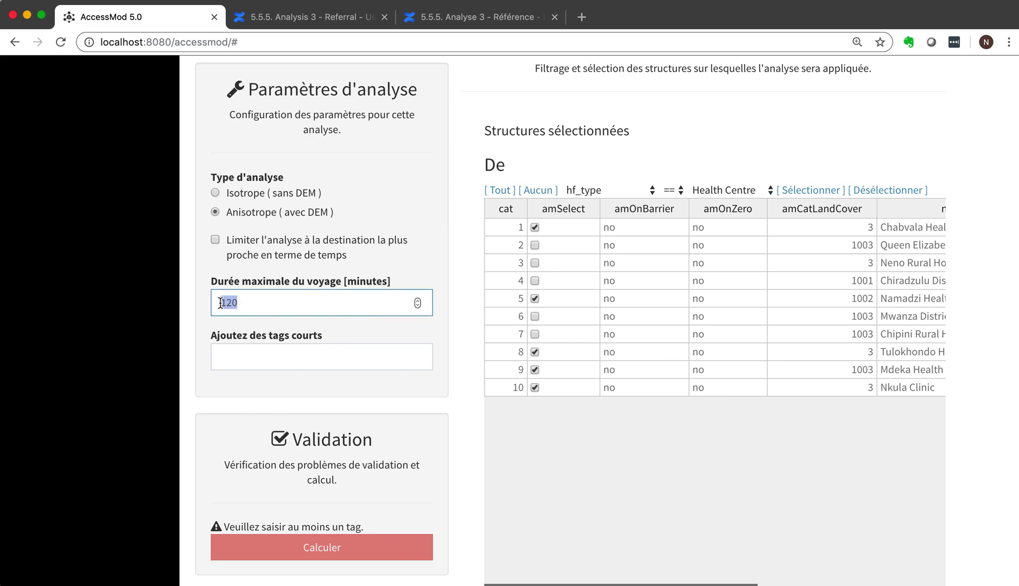
pyautogui.click(247, 305)
pyautogui.moveTo(248, 305); pyautogui.dragTo(214, 302)
# Tag the analysis "reference full", review the validation information, run the calculation and dismiss the completion message
pyautogui.click(243, 353)
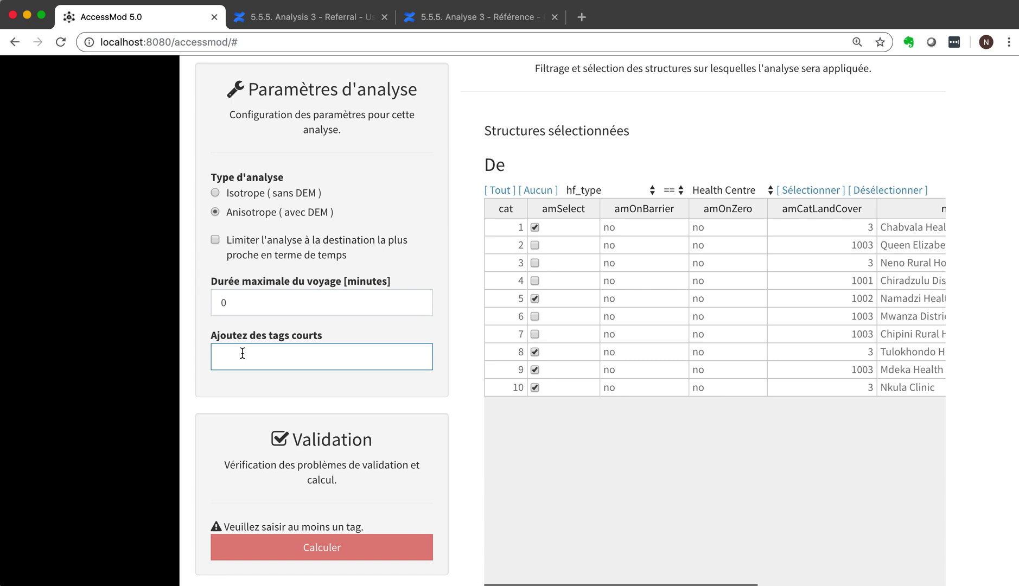
pyautogui.write('reference full')
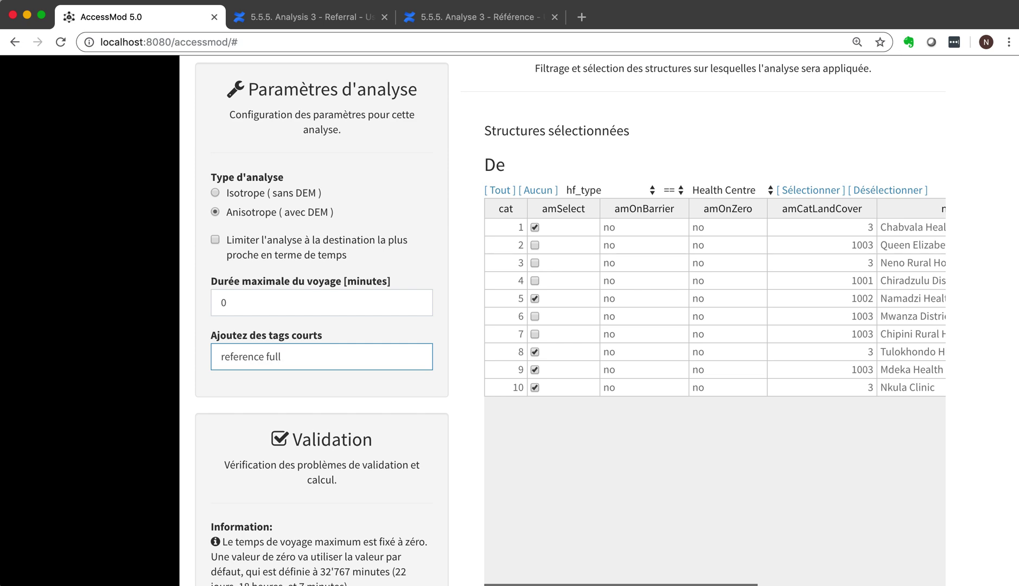
pyautogui.scroll(-5, 366, 483)
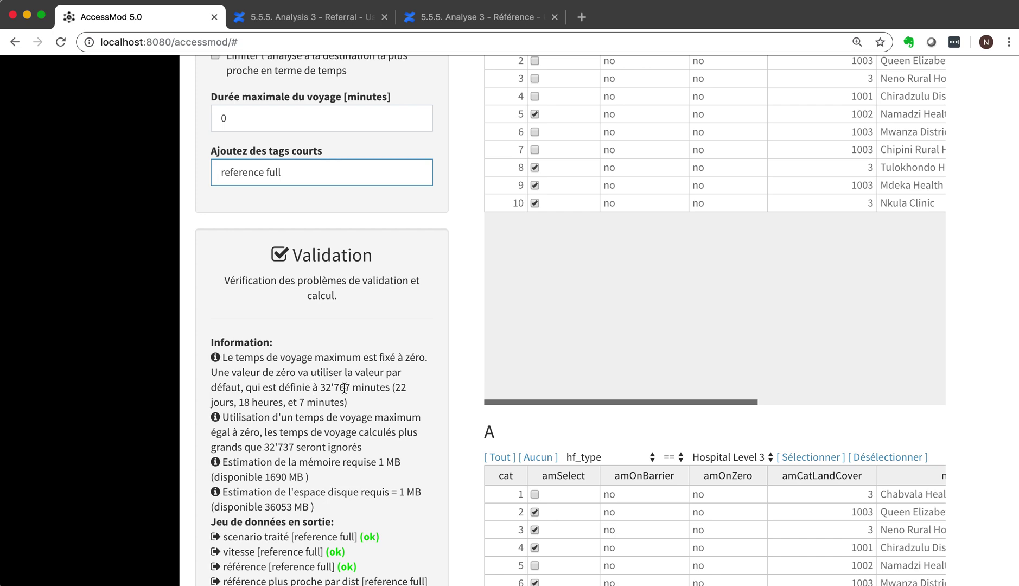
pyautogui.scroll(-2, 344, 387)
pyautogui.scroll(-3, 342, 387)
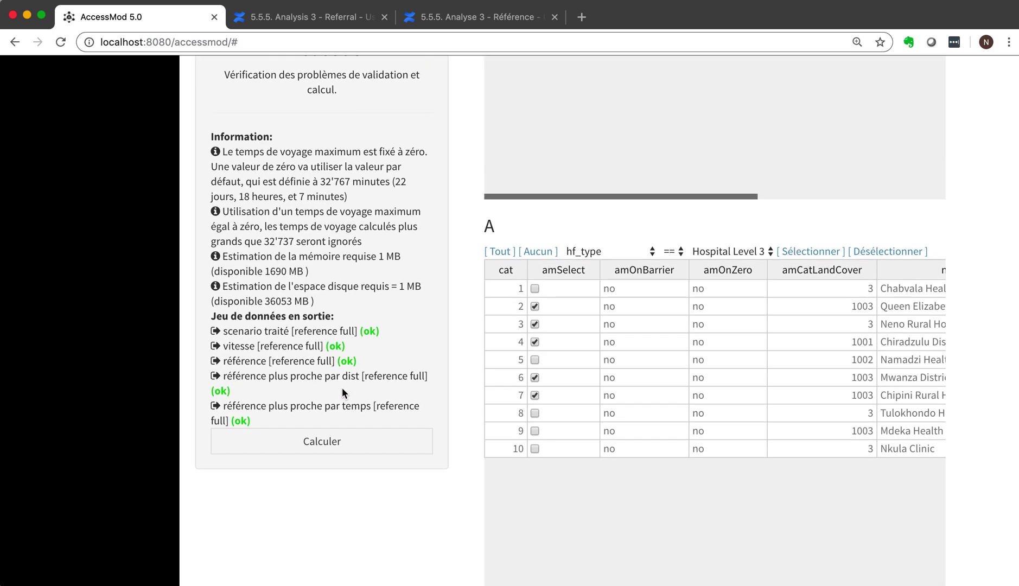
pyautogui.click(329, 448)
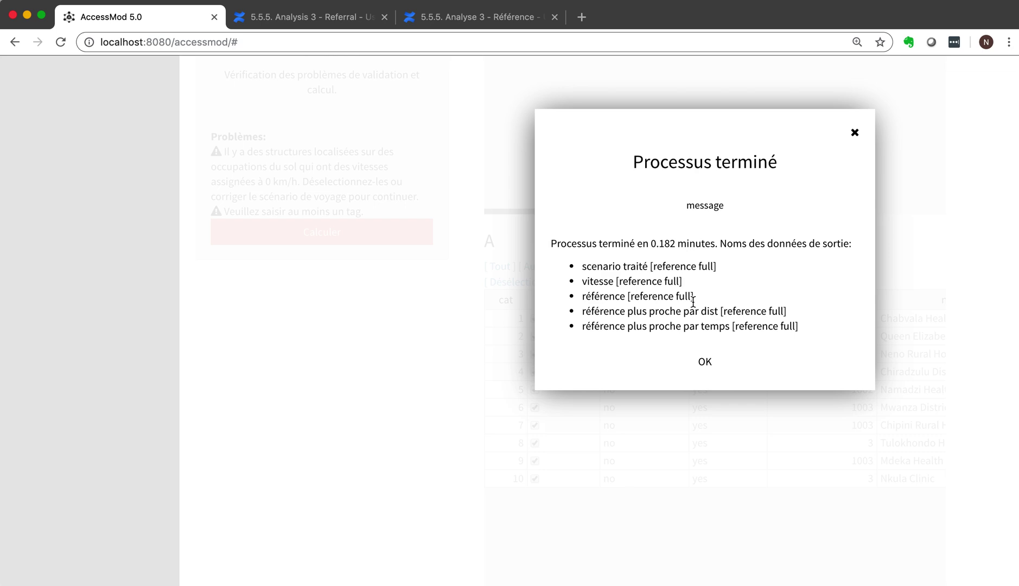
pyautogui.click(705, 362)
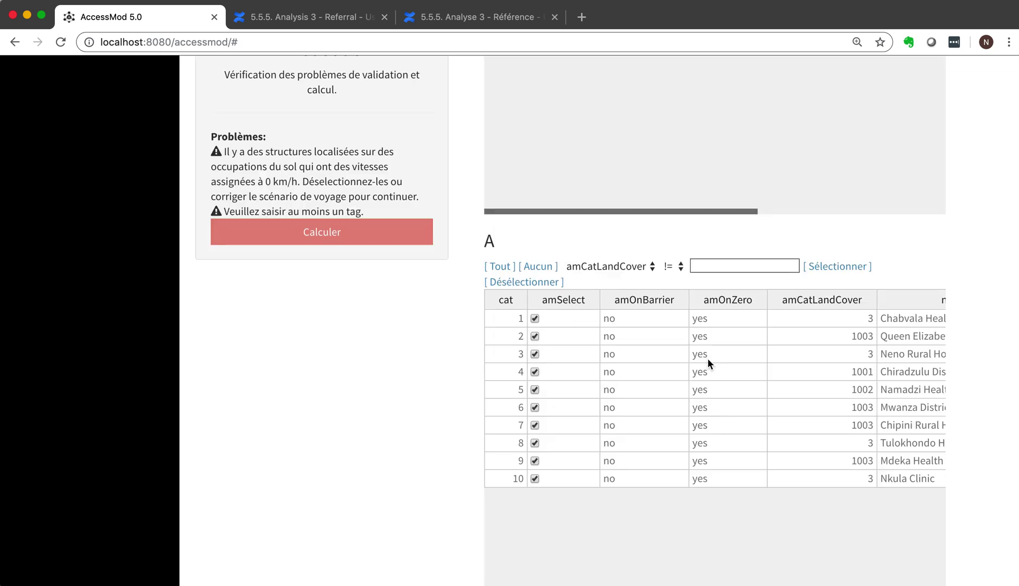
# Show the project's available data and filter it to the last analysis only
pyautogui.scroll(15, 177, 325)
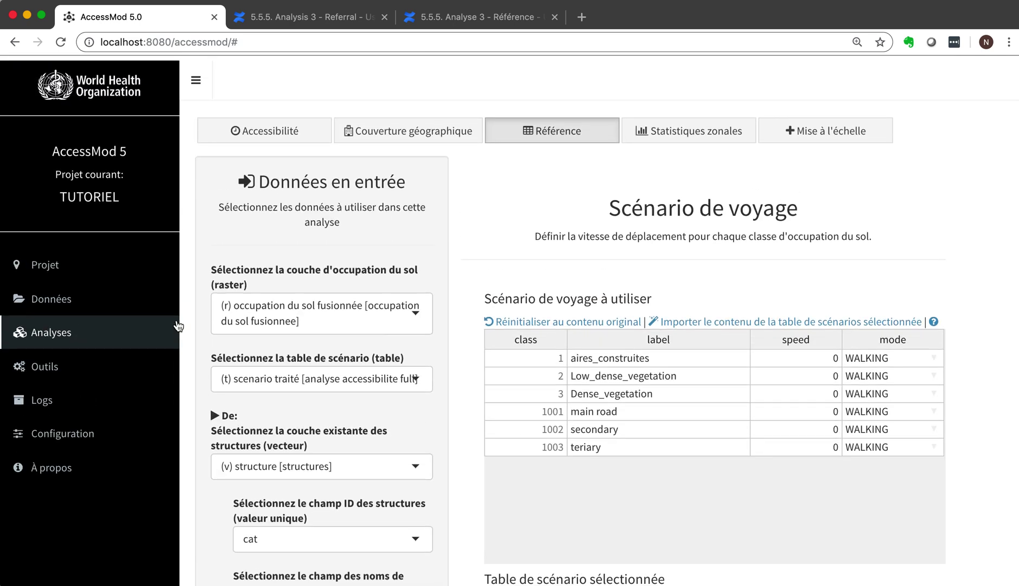
pyautogui.click(90, 297)
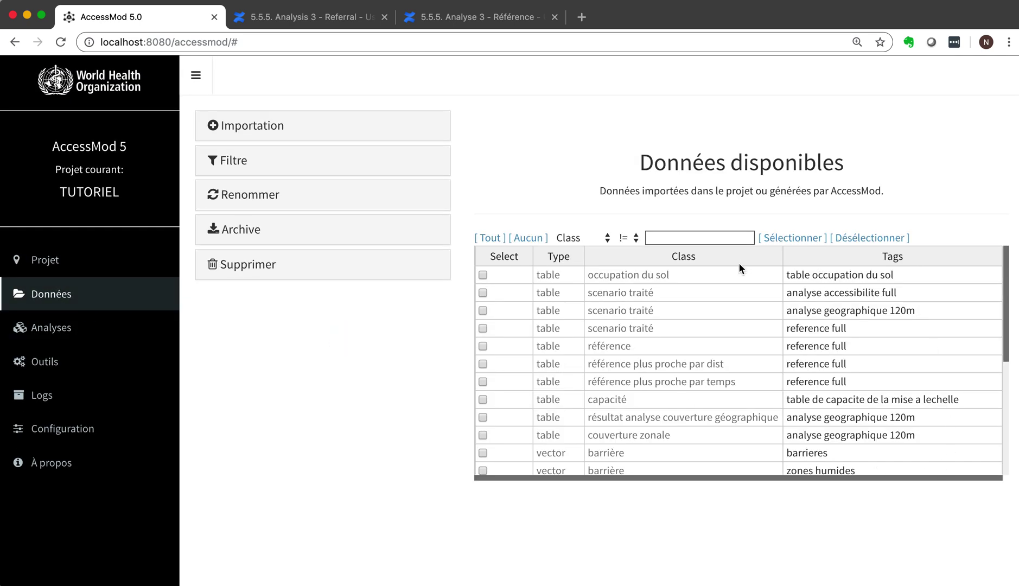
pyautogui.click(235, 161)
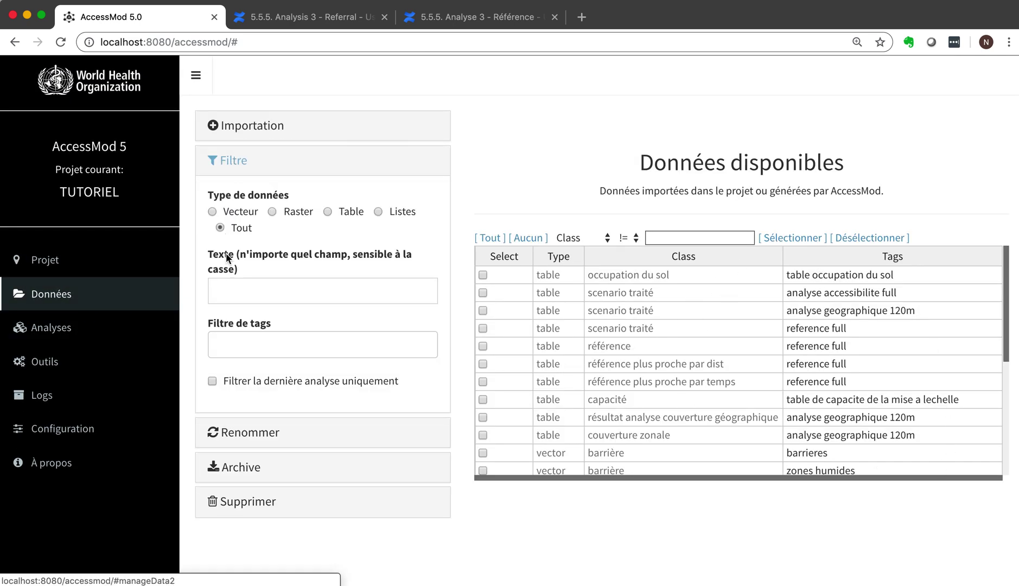
pyautogui.click(212, 381)
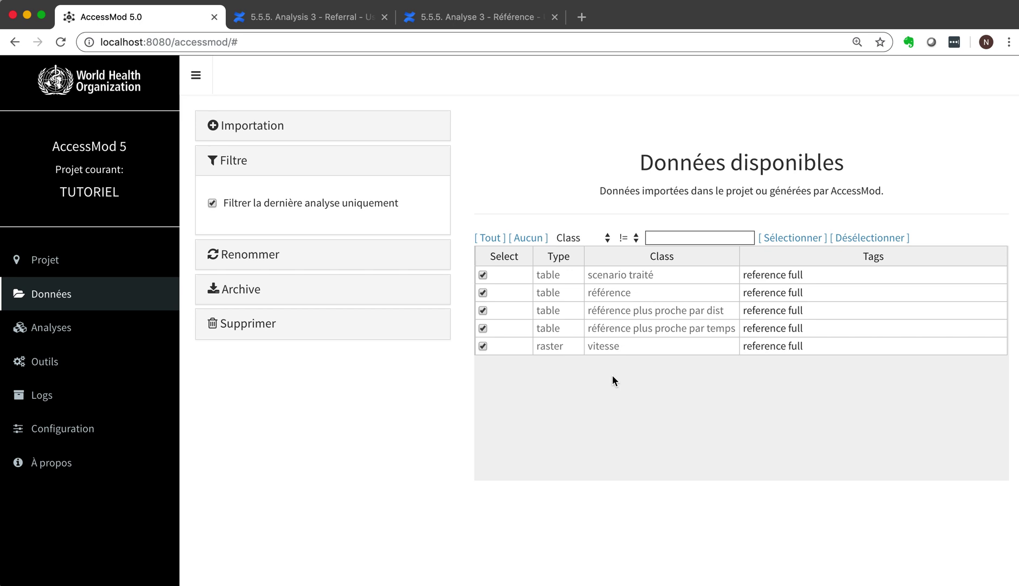
# Create an archive of the selected "reference full" datasets with the default file prefix
pyautogui.click(247, 293)
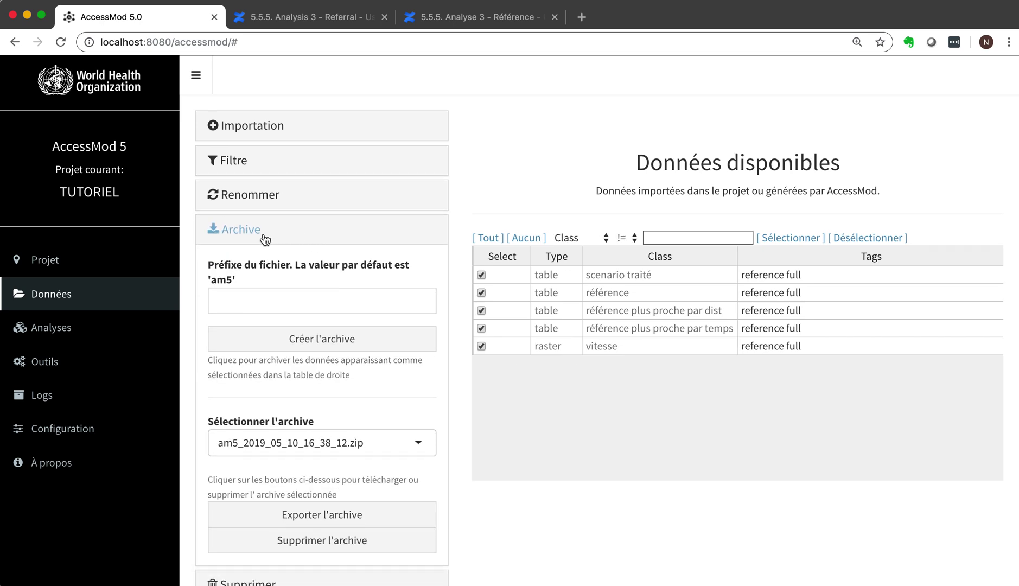
pyautogui.click(337, 335)
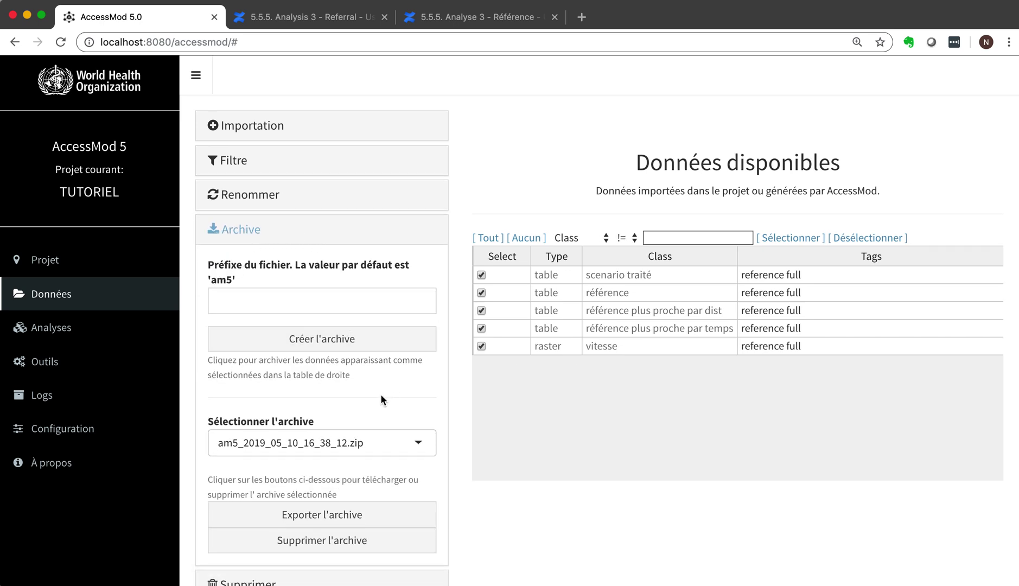